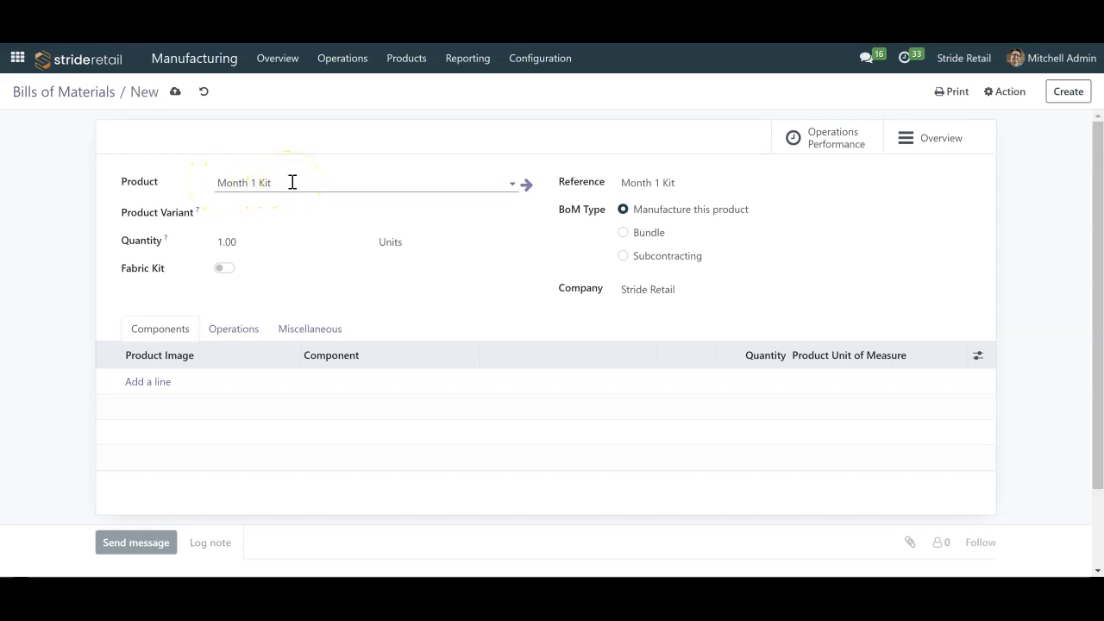
Set the Month 1 Kit bill of materials quantity to 48 units and enable the Fabric Kit option.
left_click(267, 236)
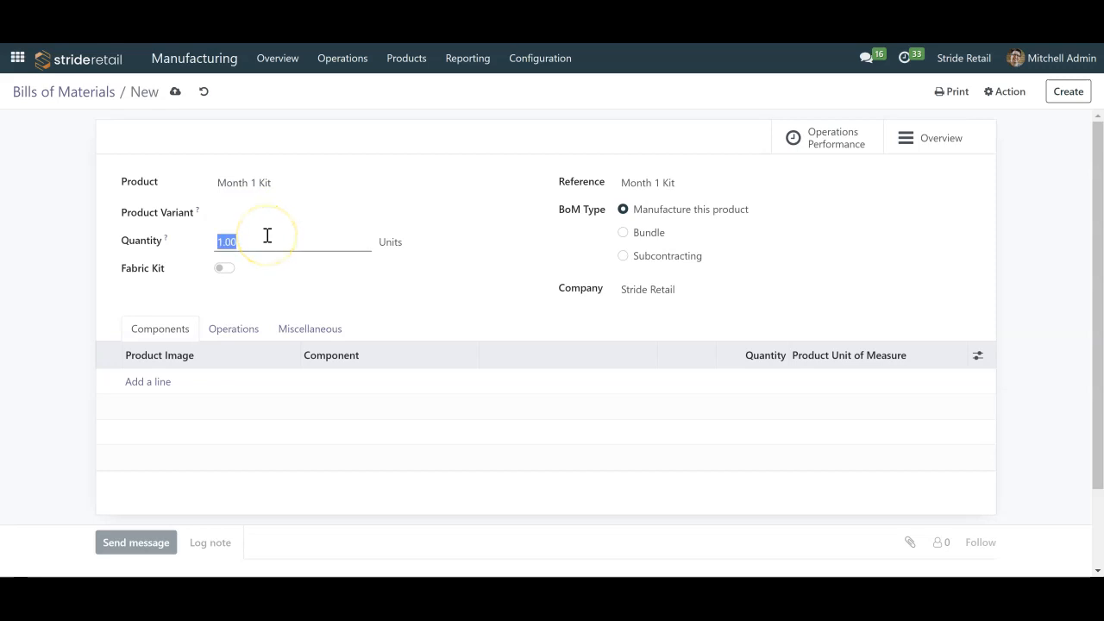
type("48")
left_click(78, 258)
left_click(226, 269)
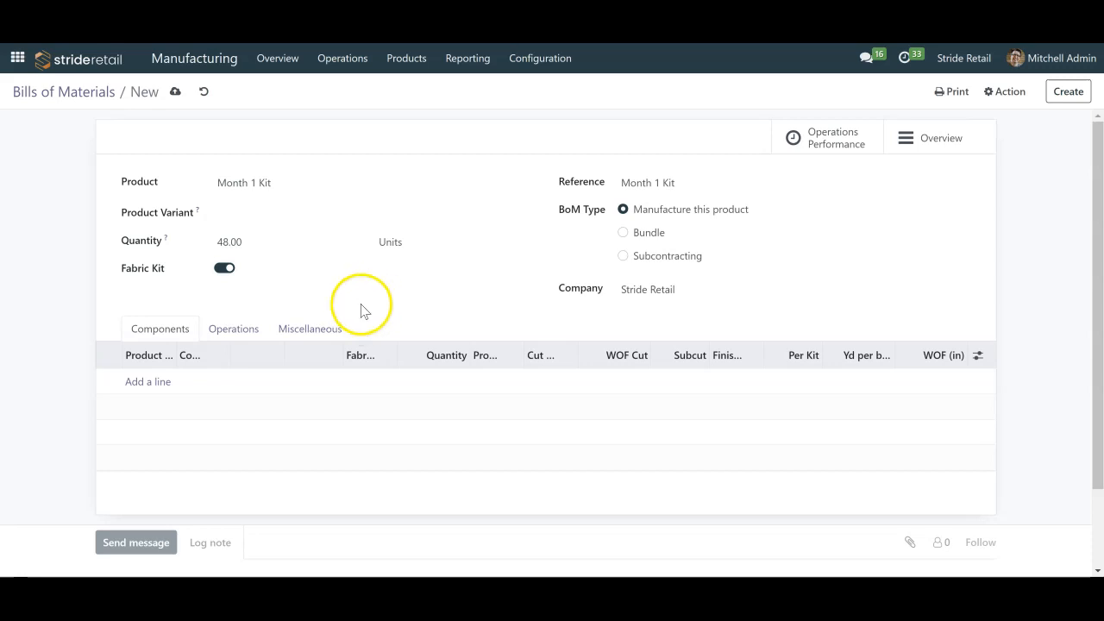
Add the 1895-559-Riviera fabric as the first component line and switch on its fabric option.
left_click(143, 389)
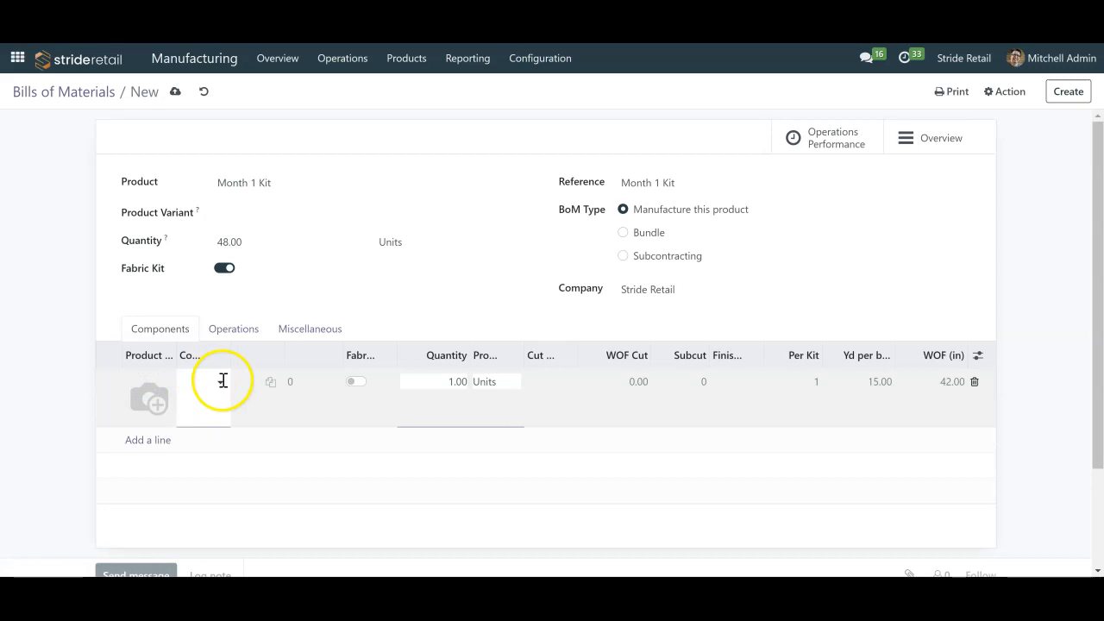
left_click(223, 381)
type("1895")
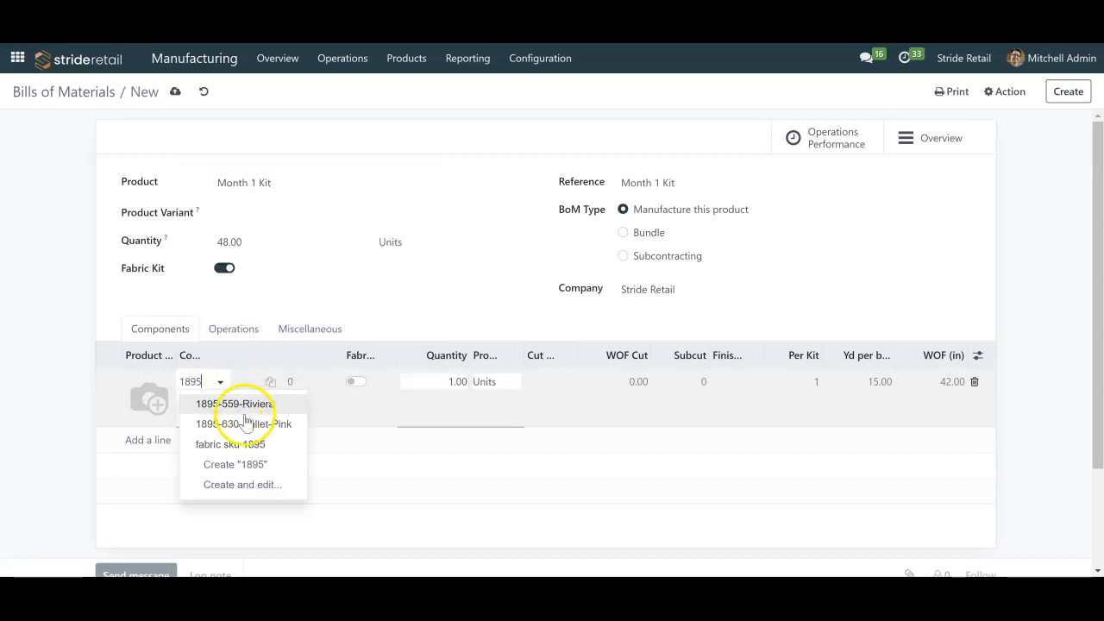
left_click(251, 405)
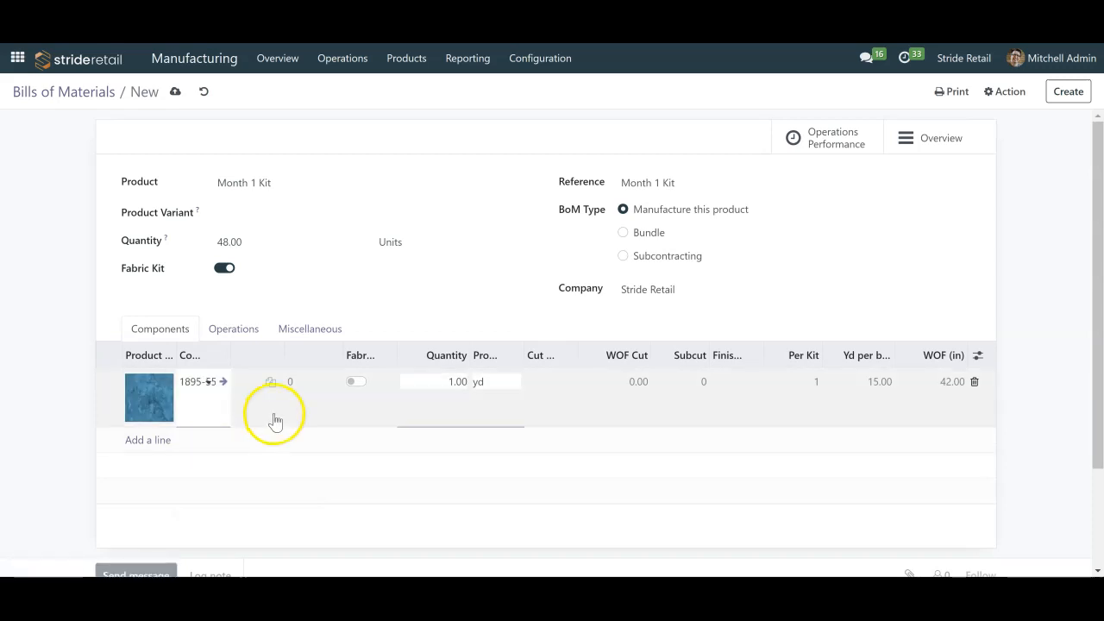
left_click(356, 383)
left_click(356, 383)
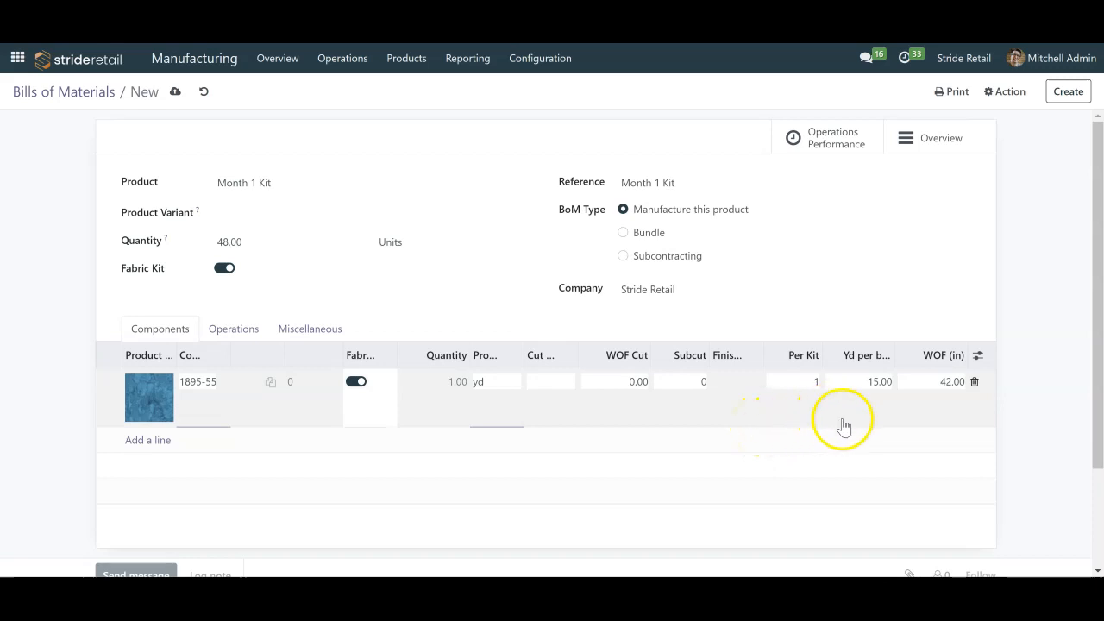
Enter Color A as the Riviera line's cut reference and widen the Cut Reference column to show its full heading.
left_click(553, 382)
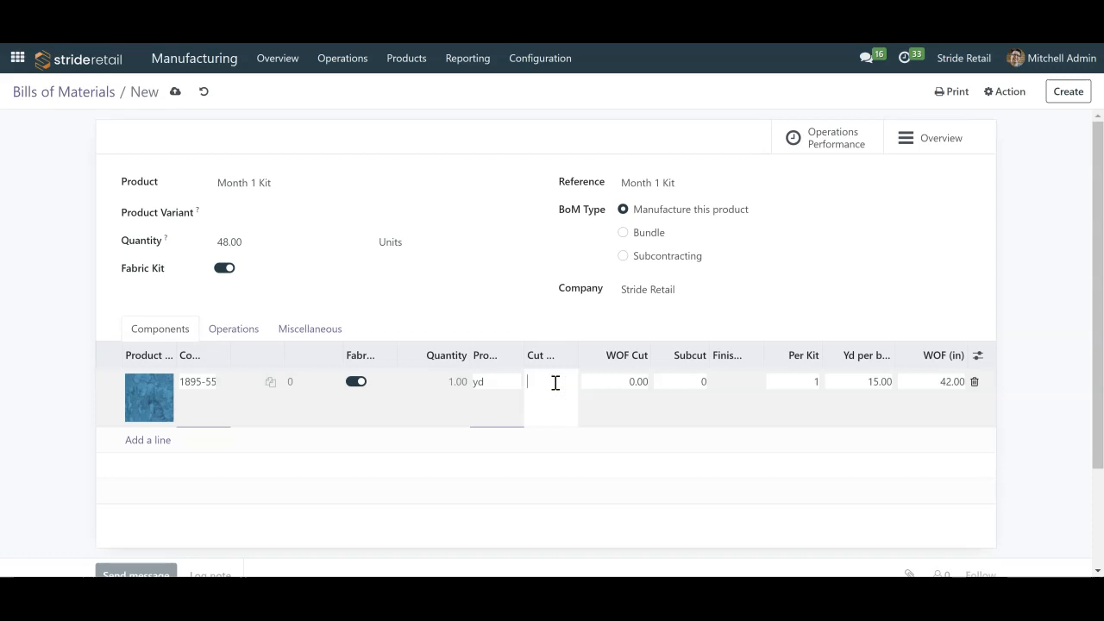
left_click_drag(578, 356, 615, 357)
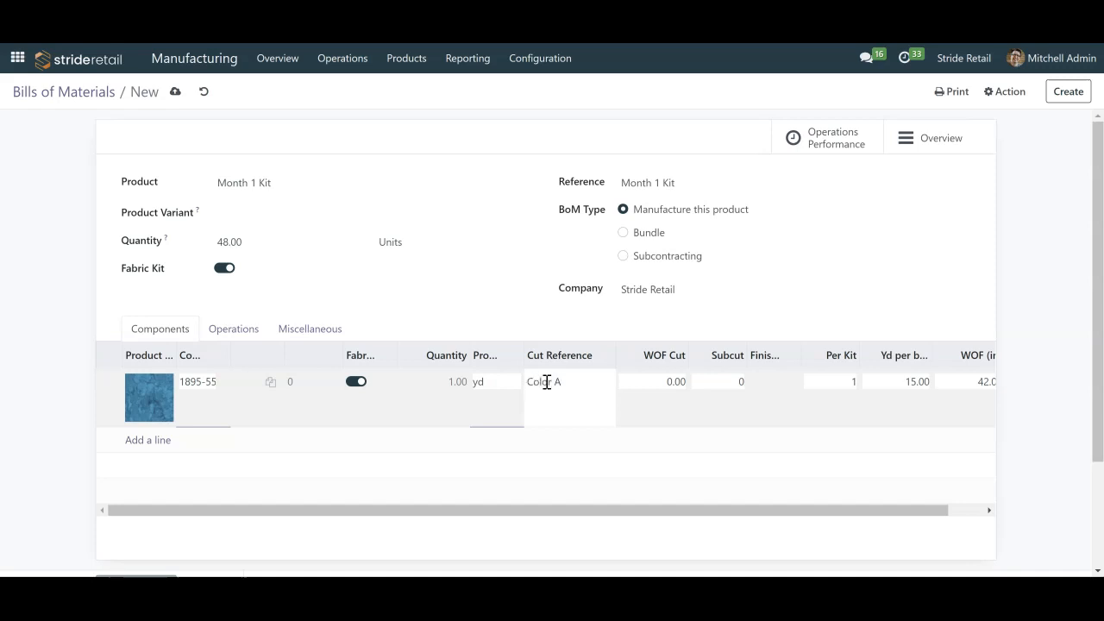
left_click(662, 384)
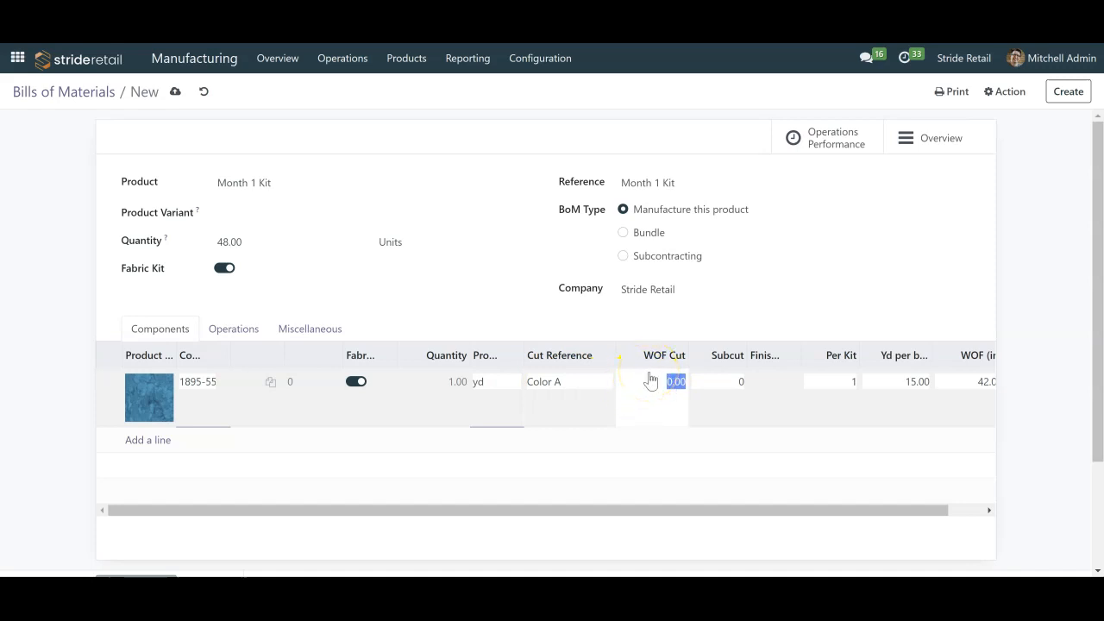
Set the Riviera fabric line's WOF Cut to 6 and its Subcut to 6.
left_click_drag(707, 511, 734, 522)
left_click(623, 382)
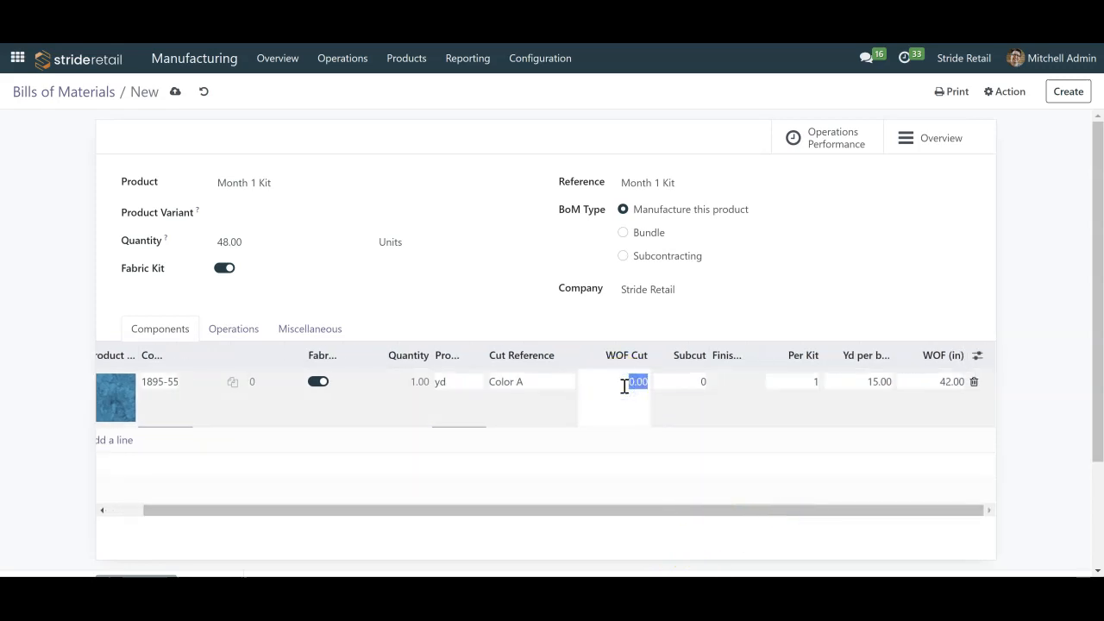
type("6")
left_click(697, 386)
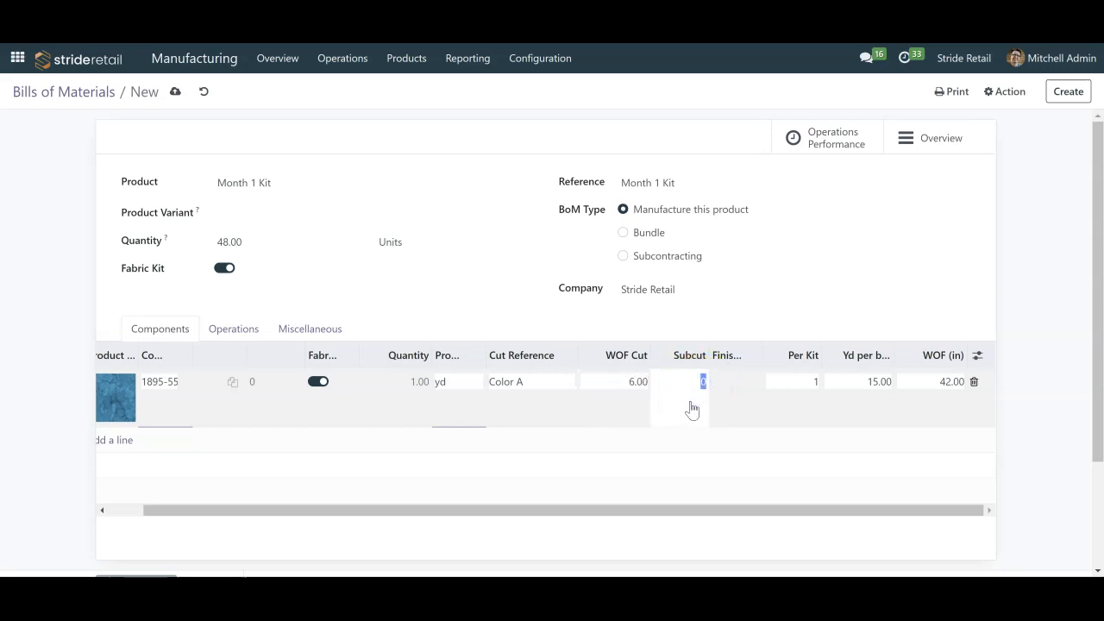
type("6")
left_click(752, 357)
left_click(736, 406)
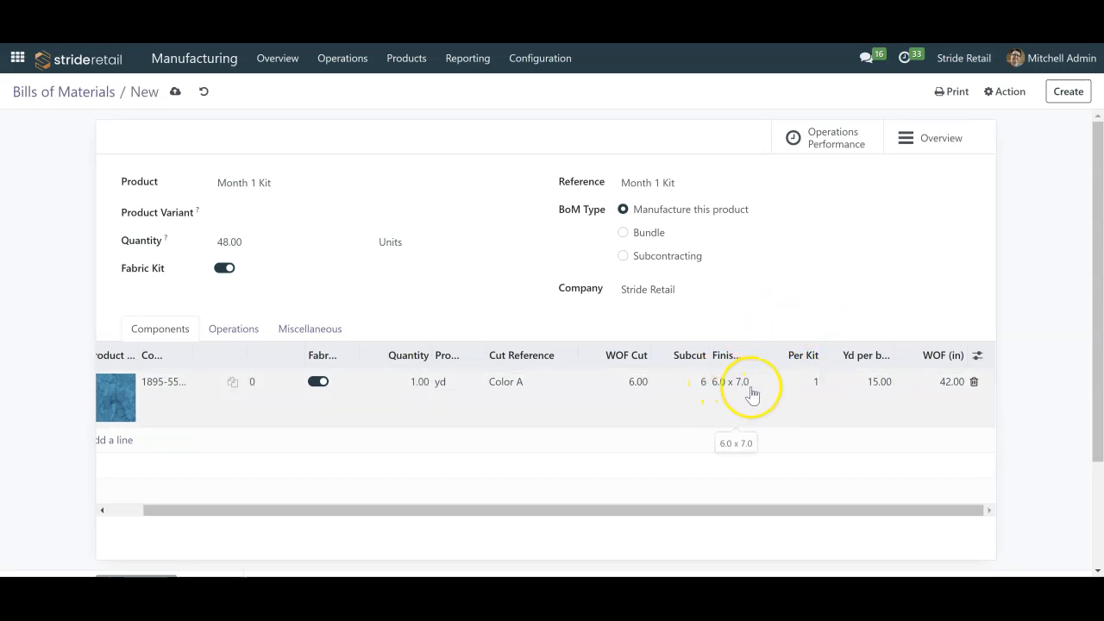
left_click(765, 516)
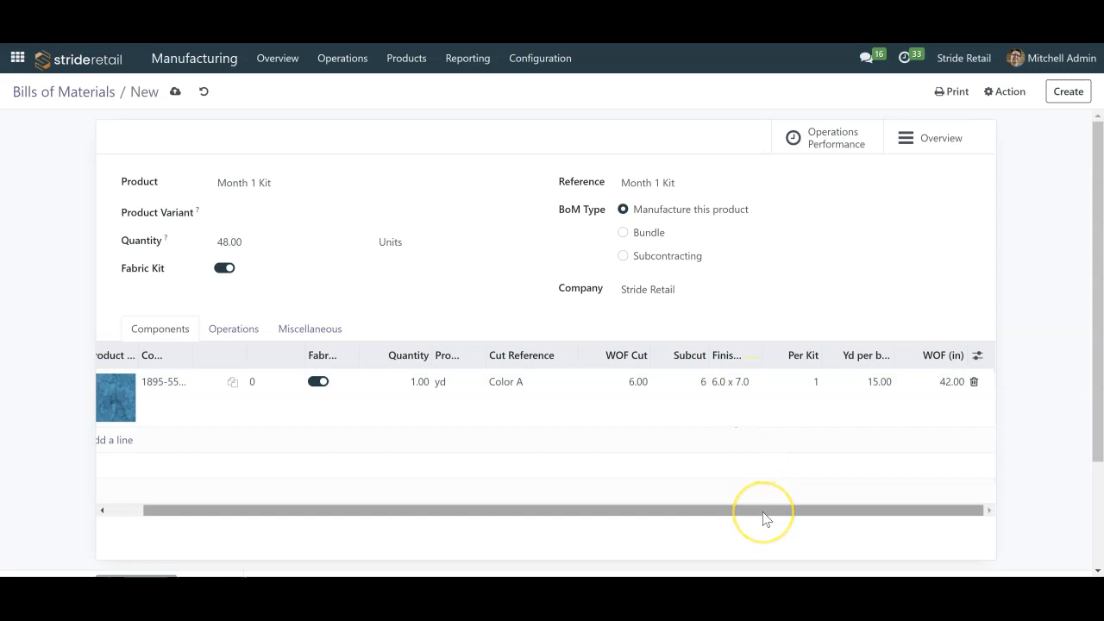
Set the Riviera fabric line's WOF width to 44 inches.
left_click(809, 385)
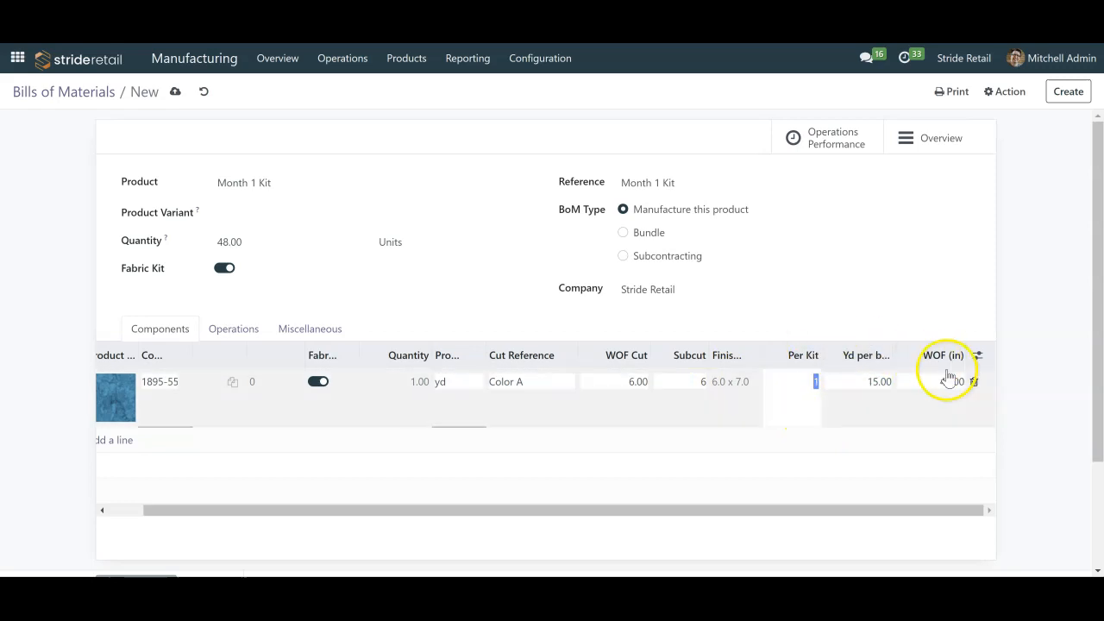
left_click(884, 382)
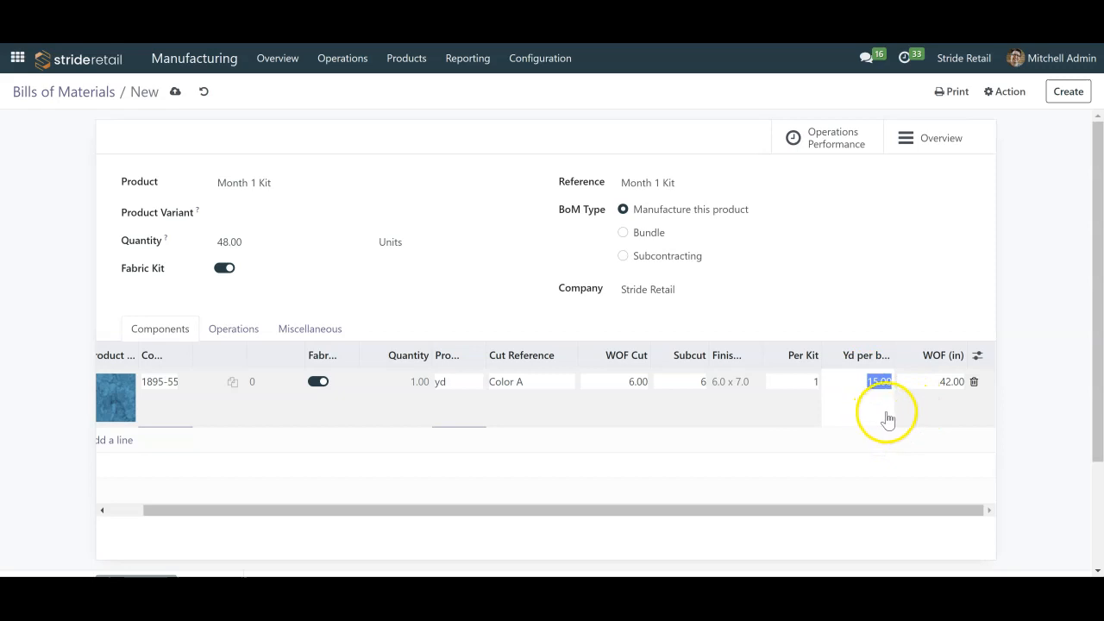
left_click(936, 381)
type("44")
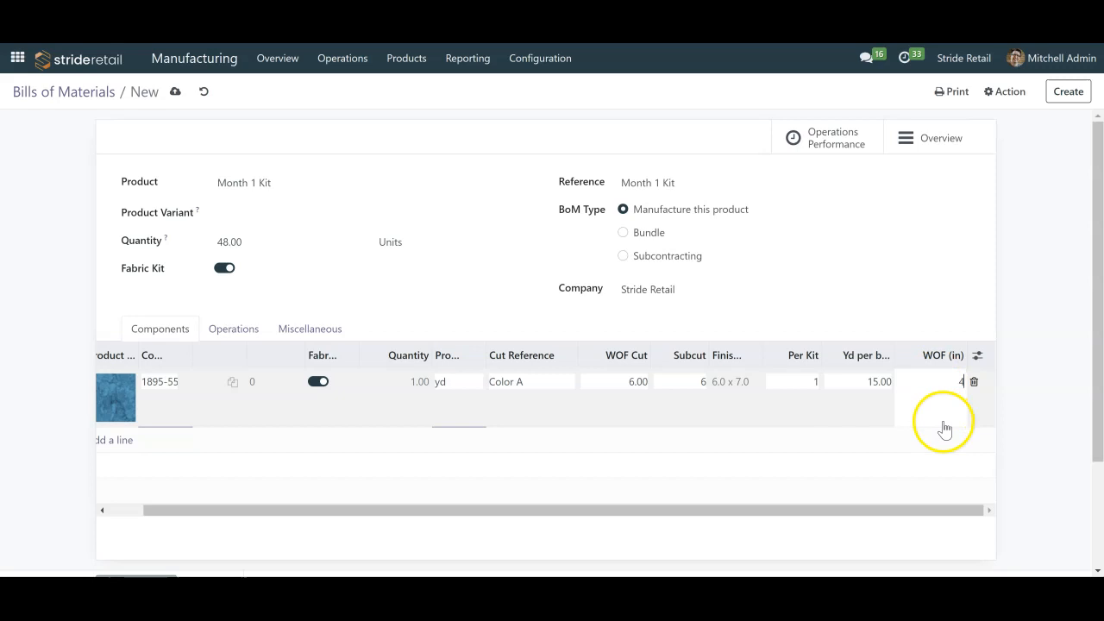
left_click(925, 322)
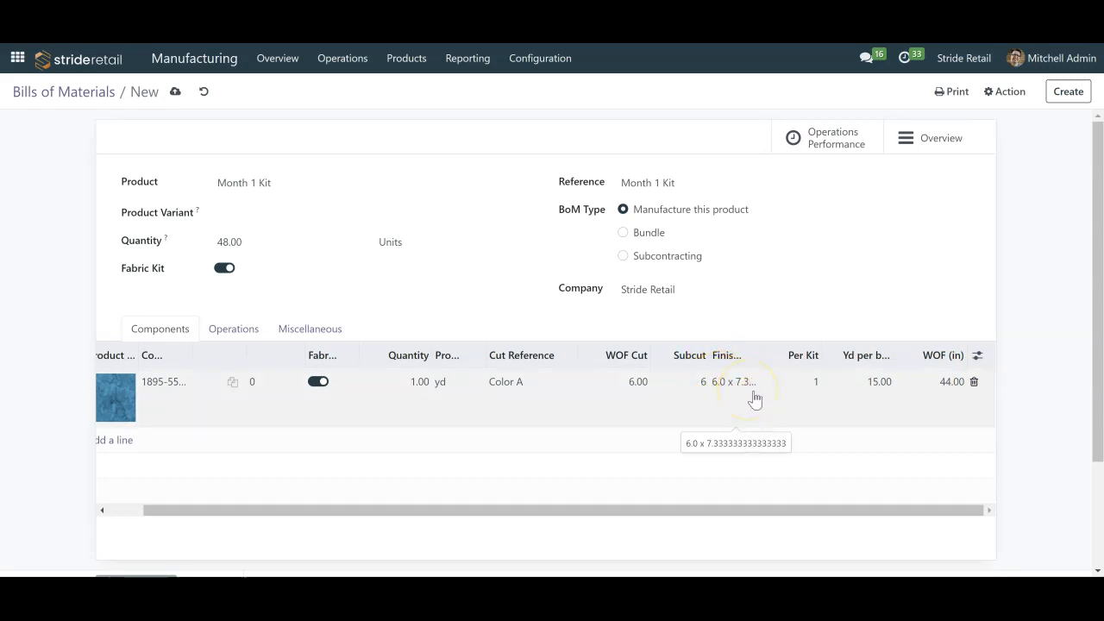
Set the Riviera fabric line's yards per bolt to 14.
left_click(878, 390)
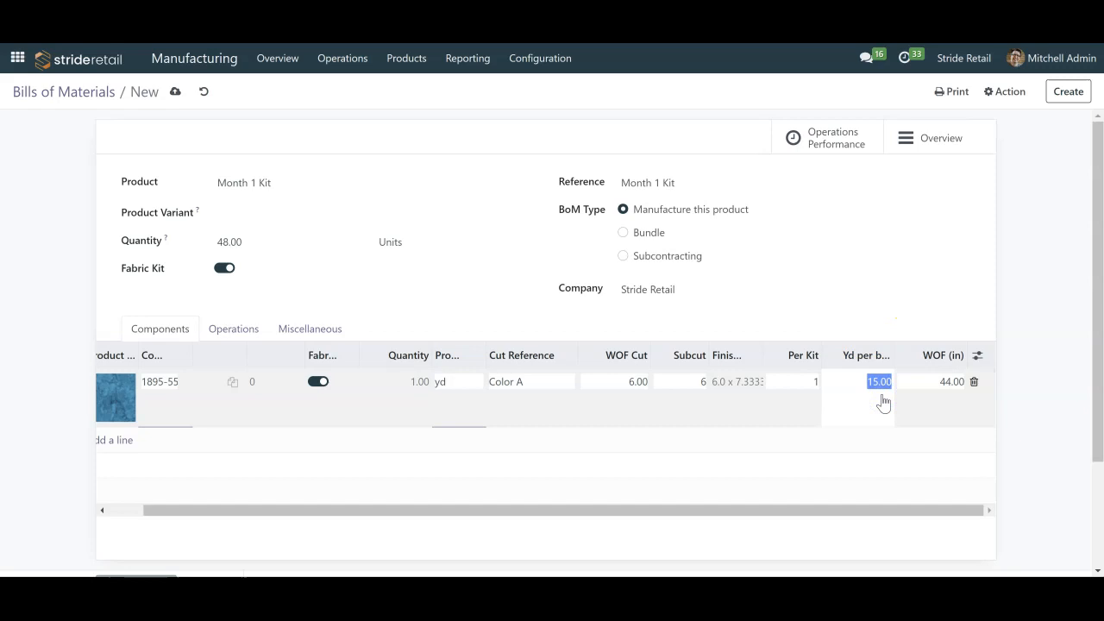
type("14")
left_click(893, 309)
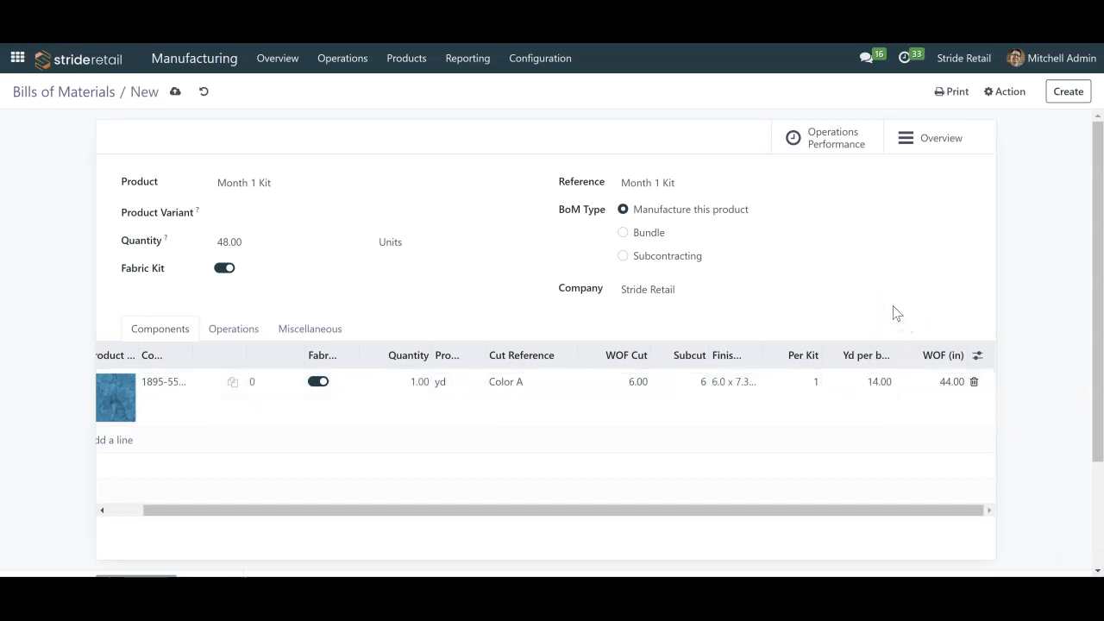
left_click(877, 380)
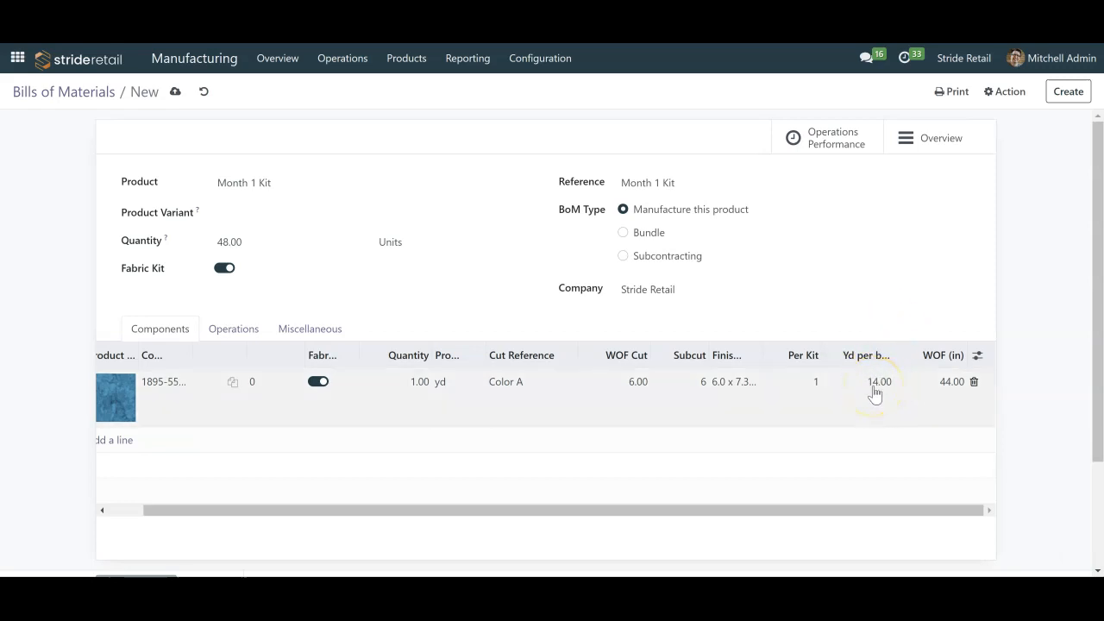
left_click(871, 397)
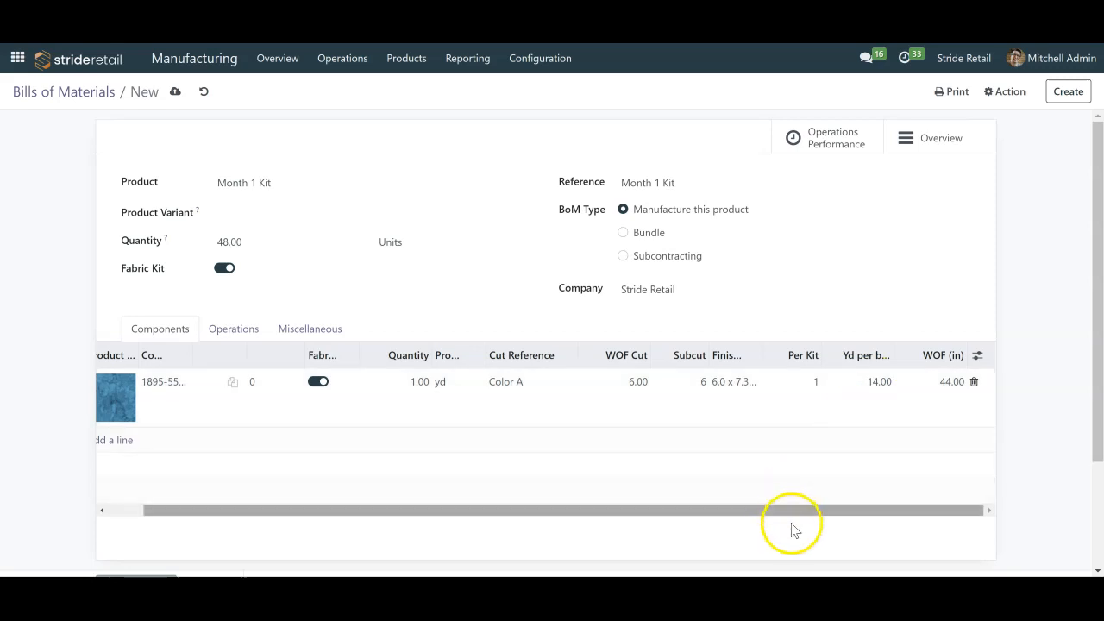
Add the pink 1895-630 fabric as the second component line and switch on its fabric option.
left_click_drag(796, 509, 604, 529)
left_click(152, 443)
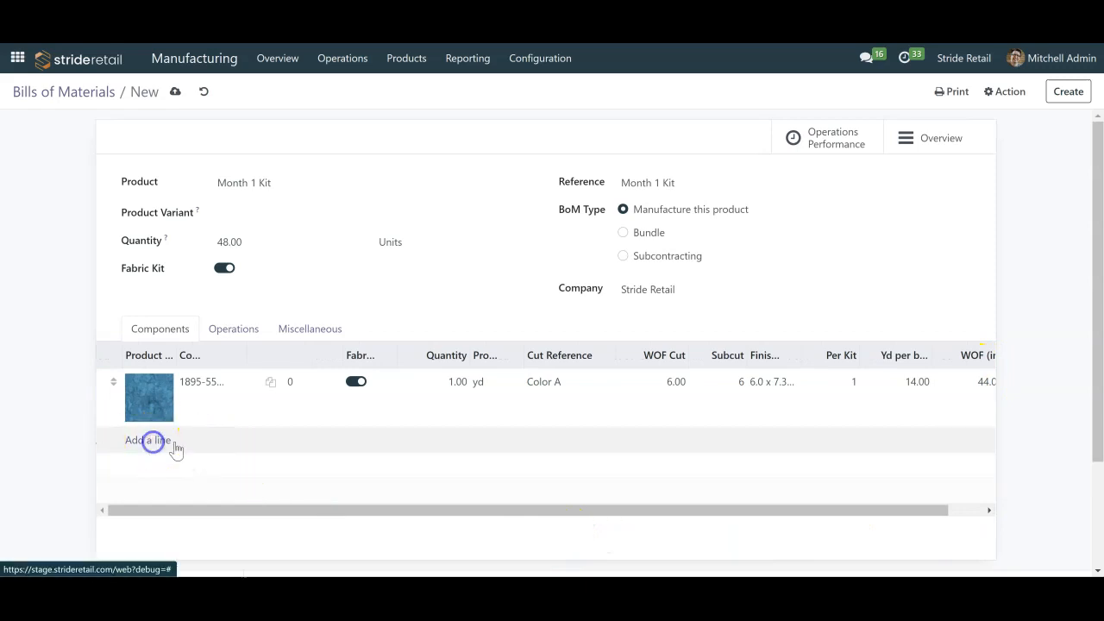
left_click(210, 448)
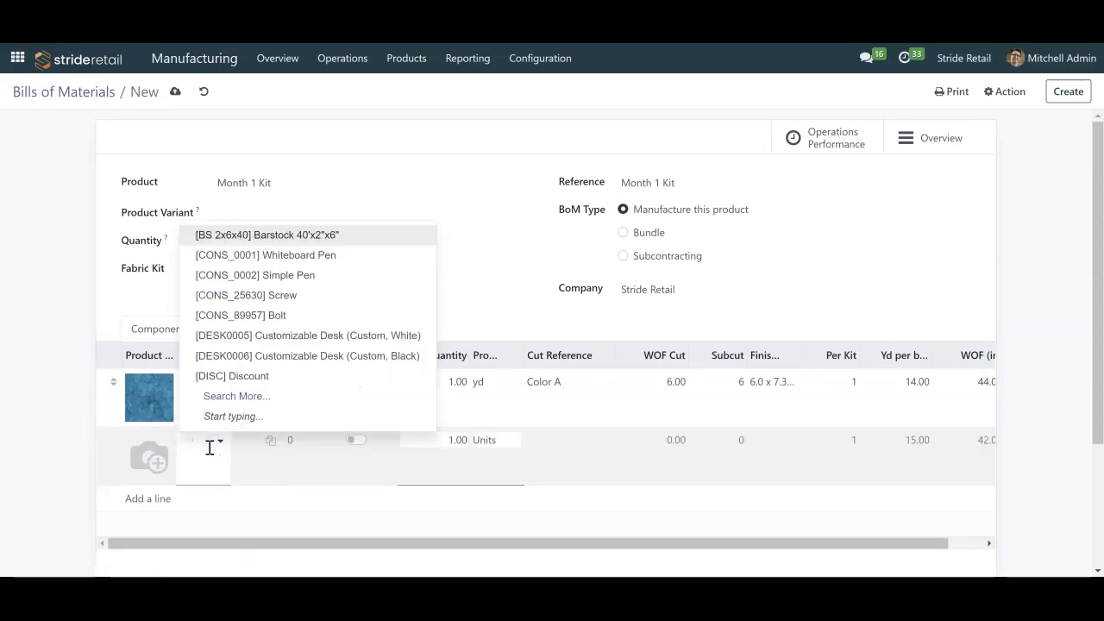
type("1895")
left_click(259, 480)
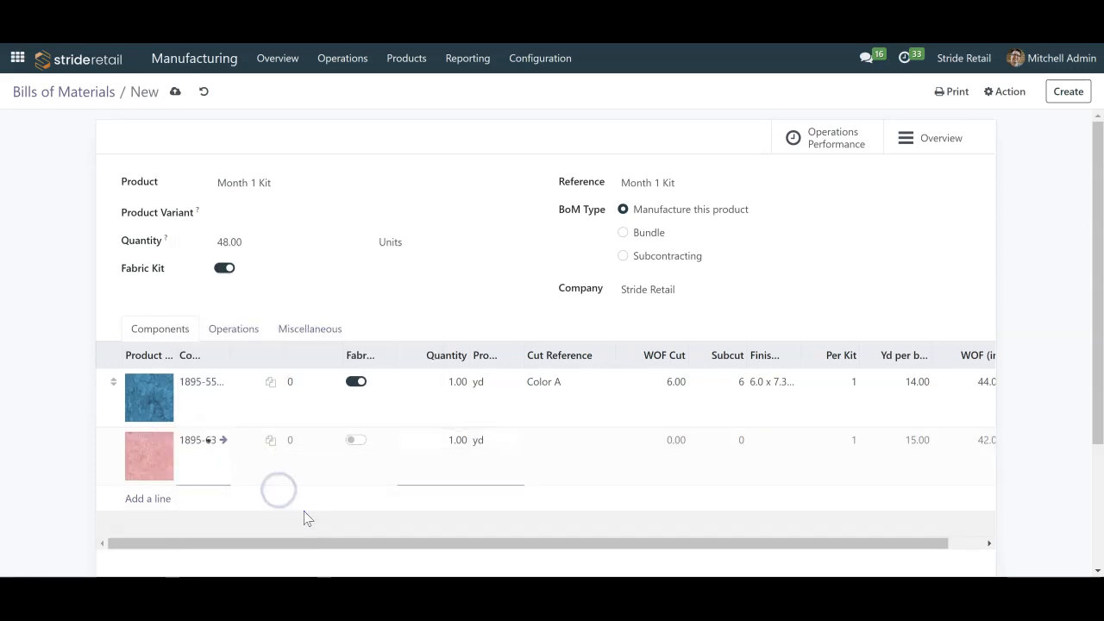
left_click(355, 440)
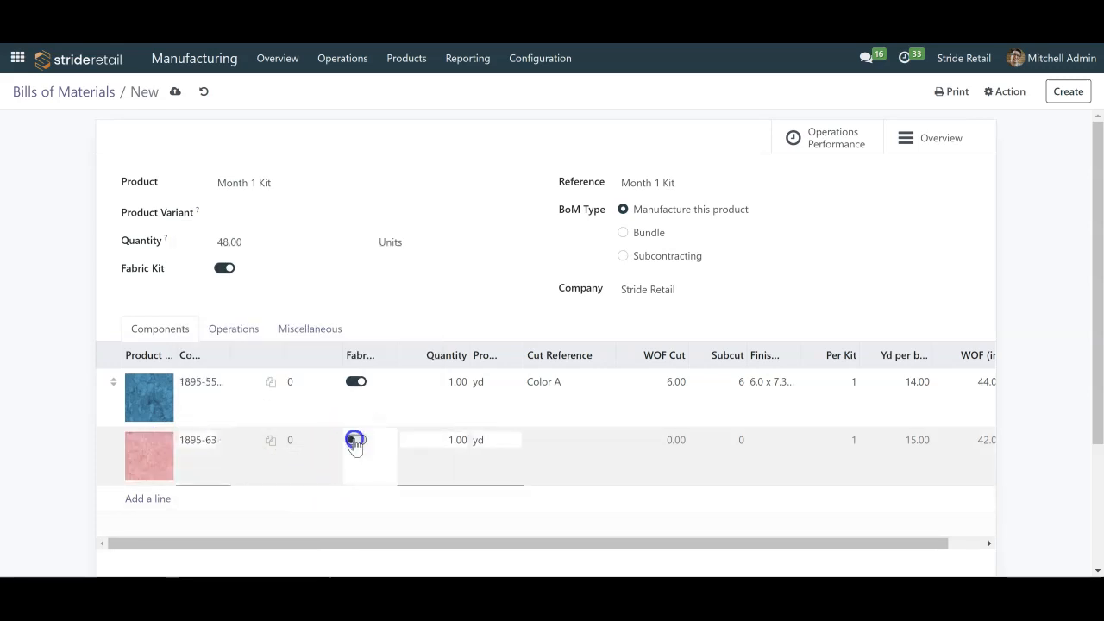
Fill in the pink fabric line with cut reference Color b, WOF Cut 18 and Subcut 1.
left_click(546, 453)
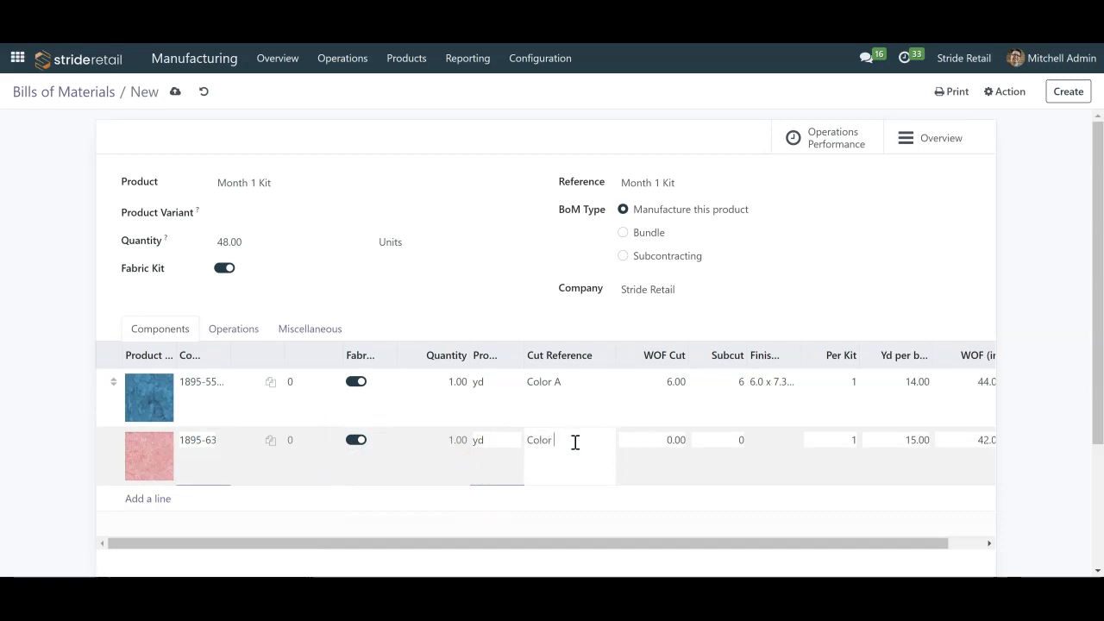
type("Color b")
key("Tab")
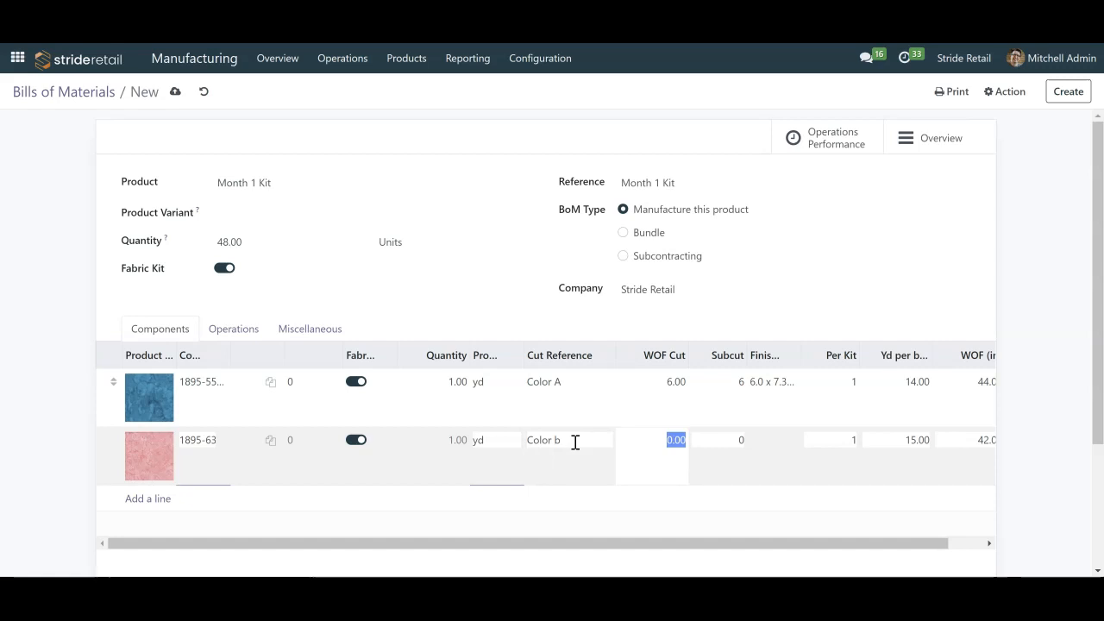
key("Tab")
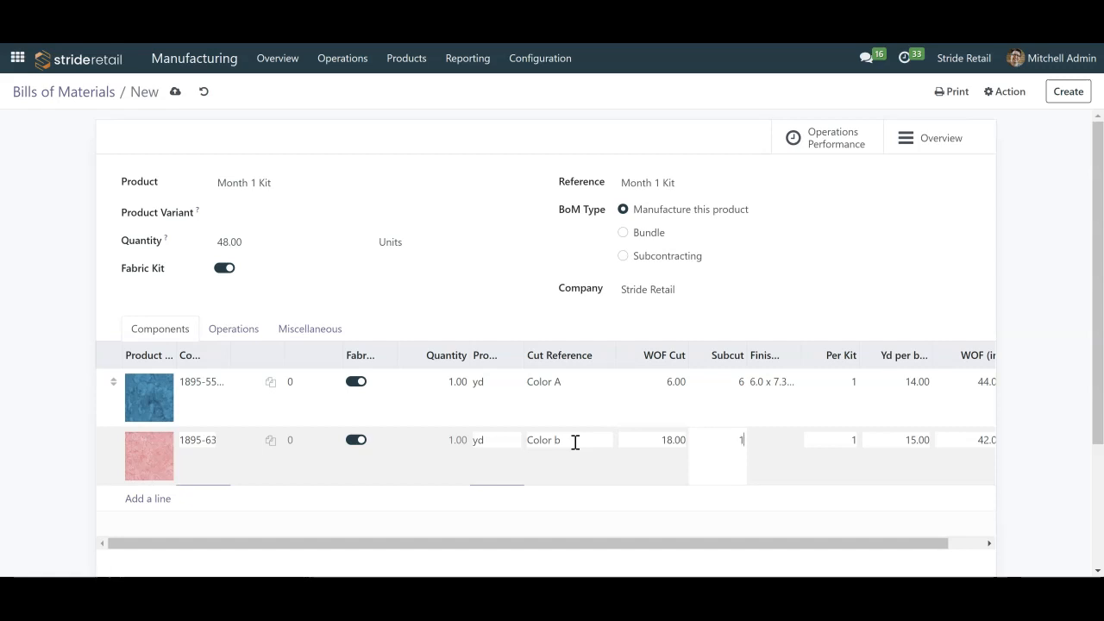
key("Tab")
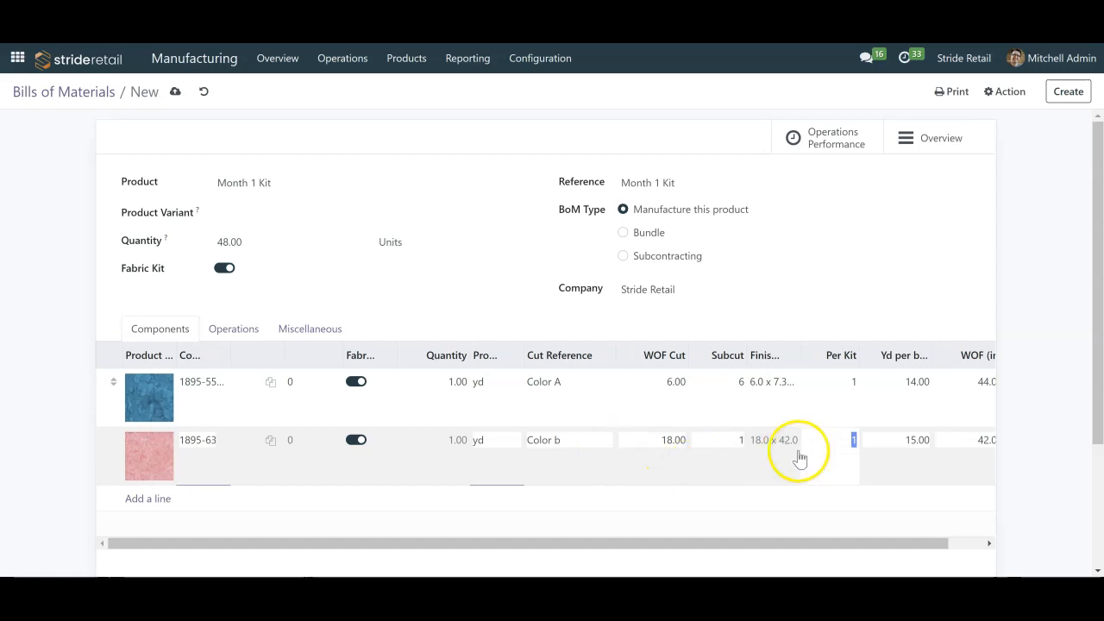
left_click(901, 443)
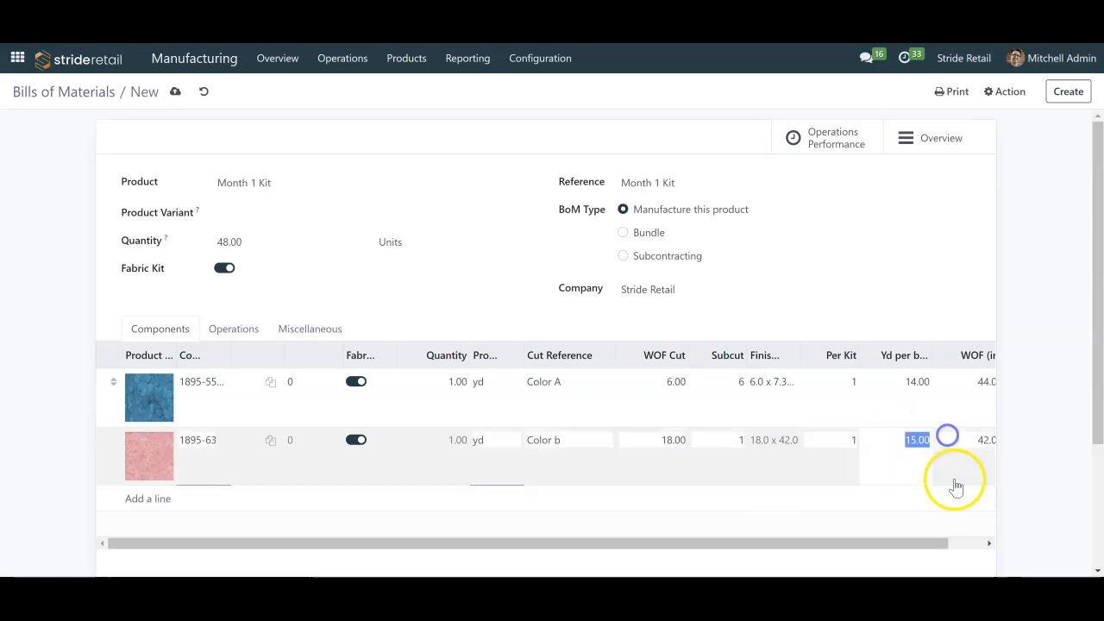
left_click(961, 542)
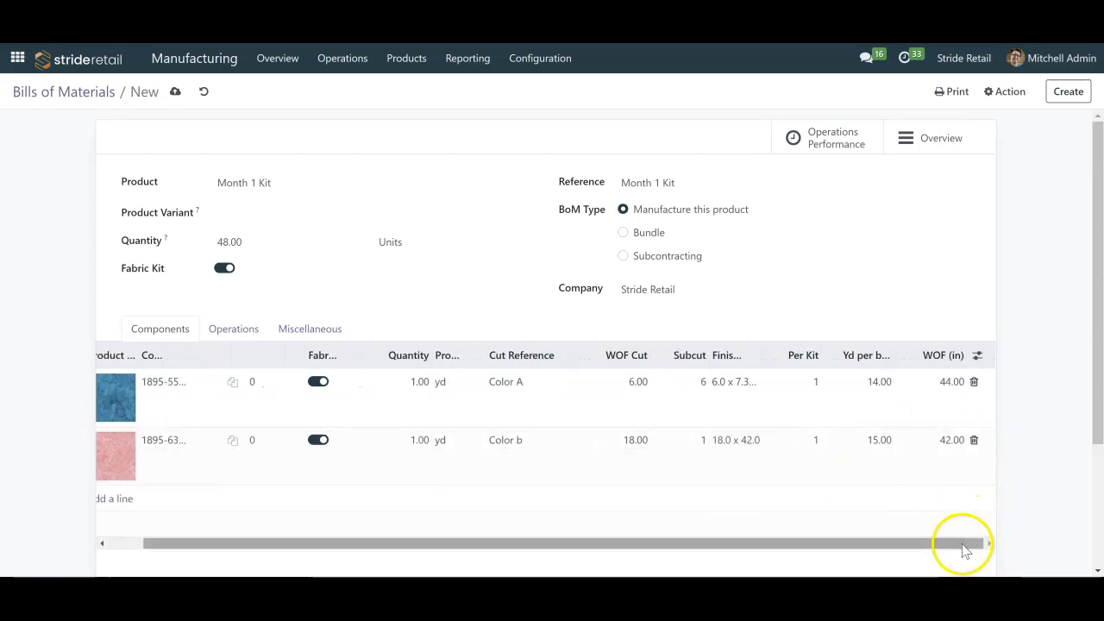
Add Awesome Pattern as the third component line, with its fabric option left off.
left_click_drag(966, 548, 823, 557)
left_click(148, 499)
left_click(200, 497)
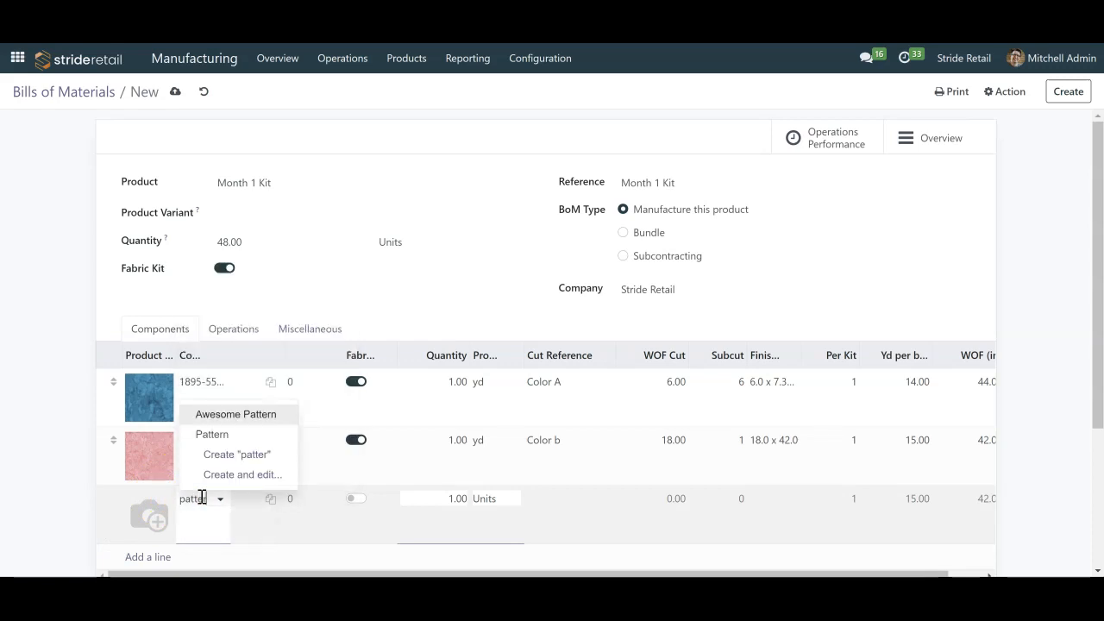
left_click(254, 415)
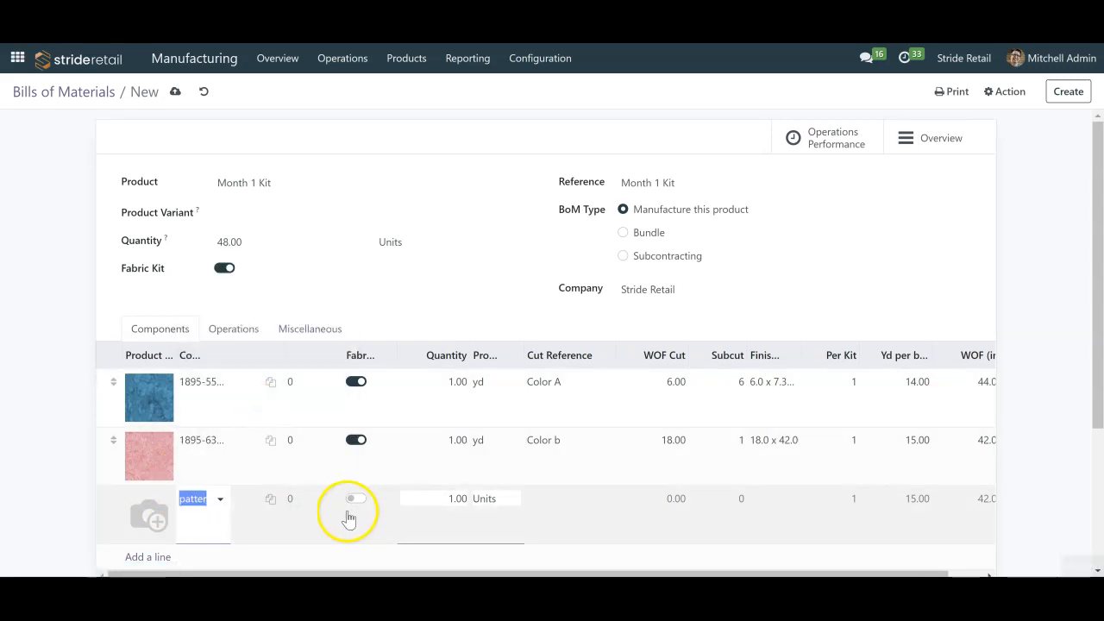
scroll(349, 516, "down", 1)
scroll(349, 516, "down", 1)
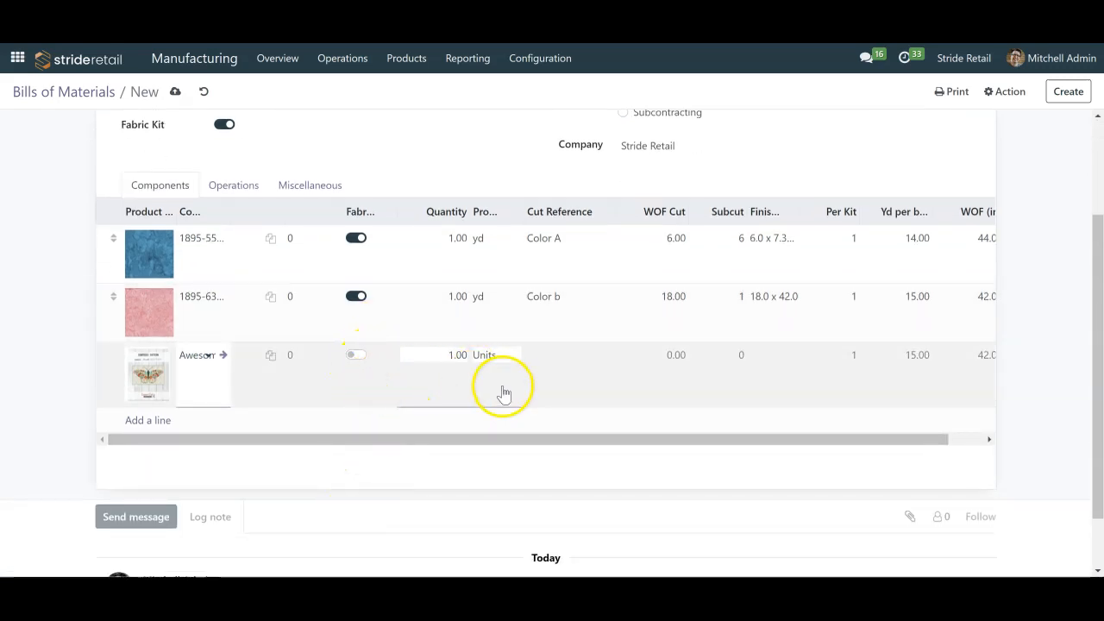
left_click(479, 358)
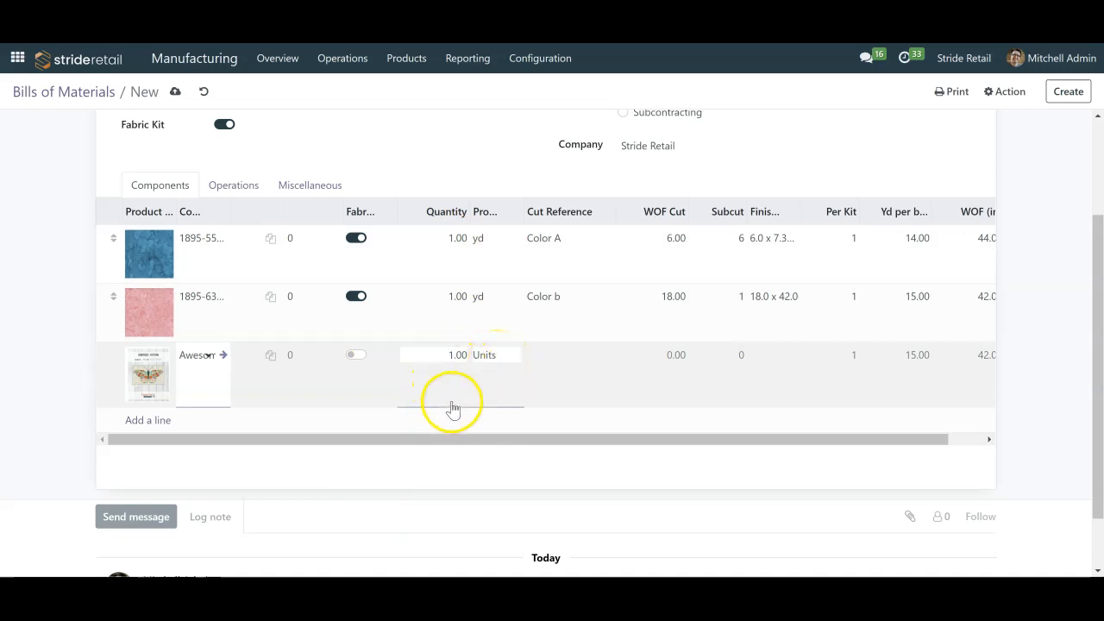
Set the Awesome Pattern component's quantity to 48 units to match the kit quantity.
scroll(454, 406, "up", 1)
left_click(440, 431)
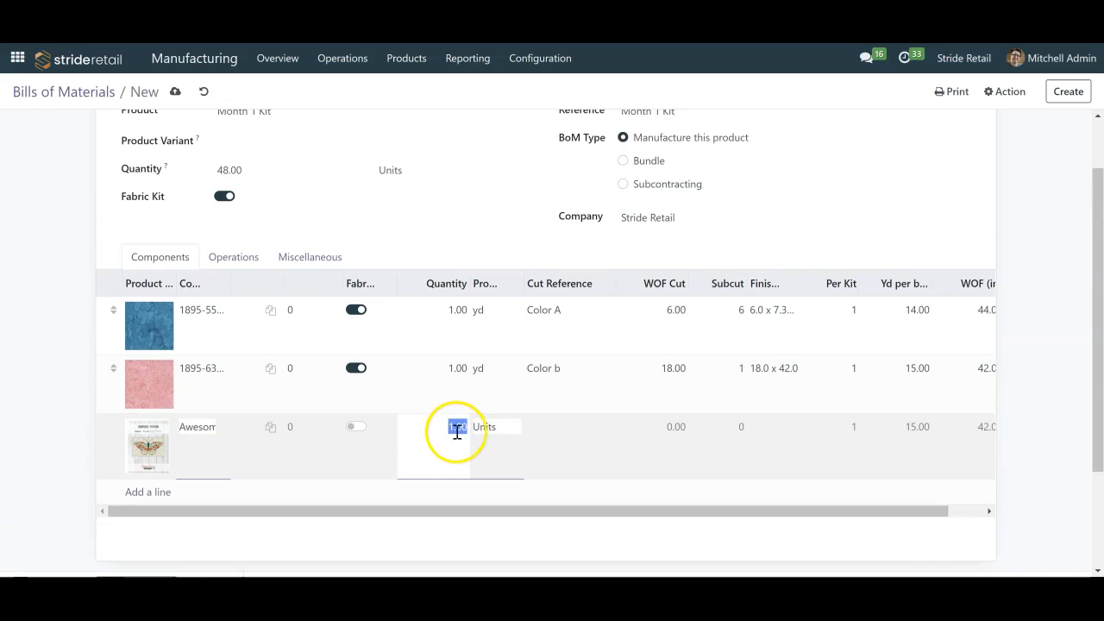
left_click(199, 170)
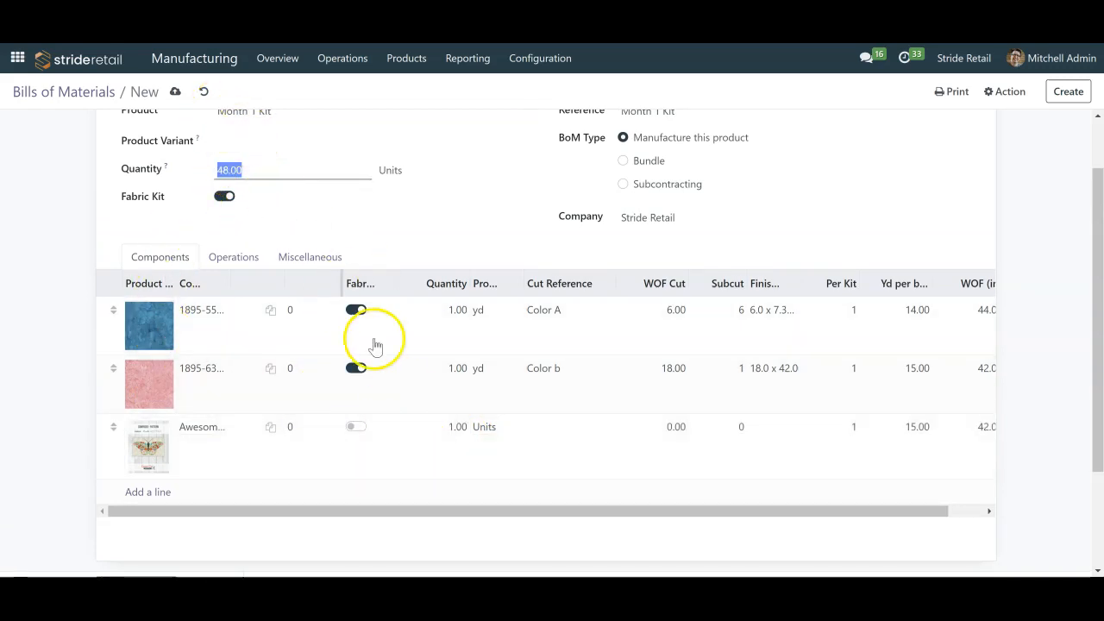
left_click(458, 431)
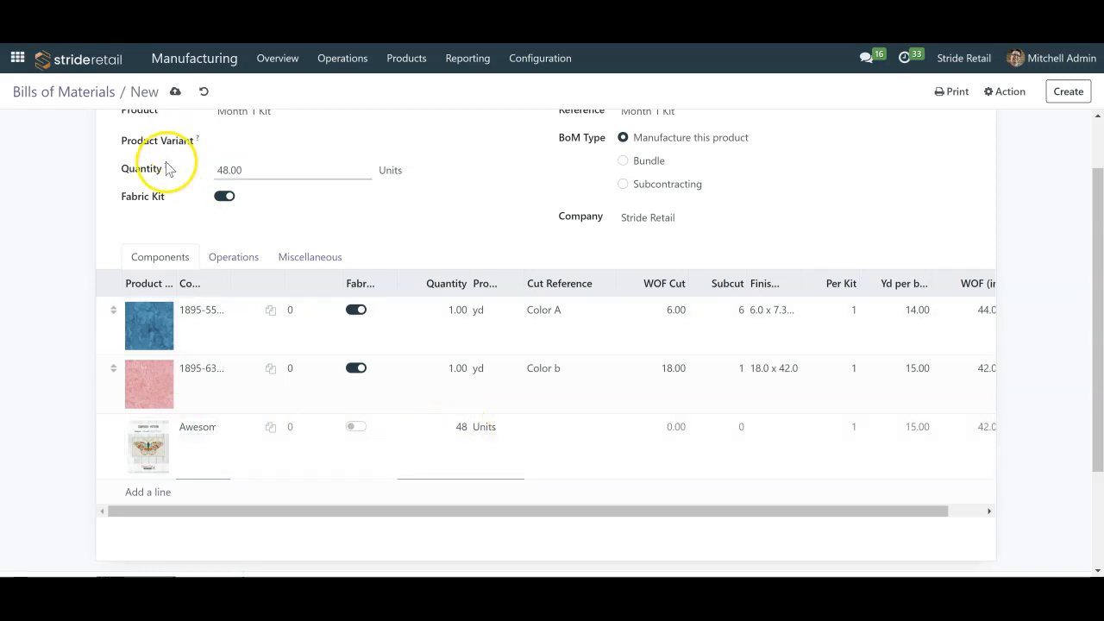
left_click(333, 365)
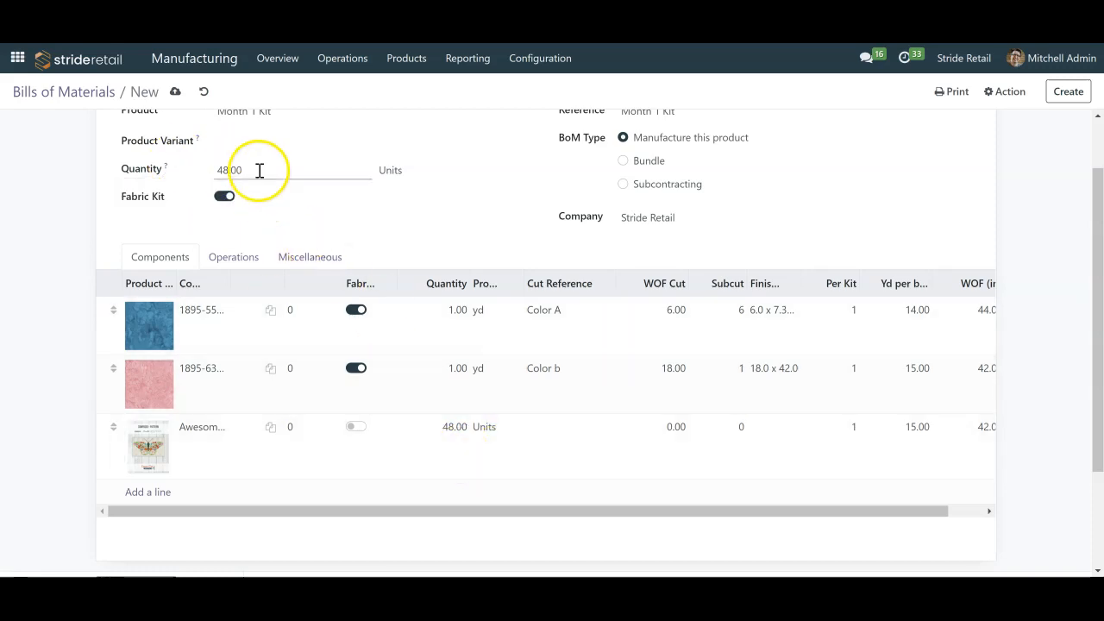
Try a single-kit setup by setting both the bill of materials quantity and the Awesome Pattern quantity to 1.
type("1")
left_click(493, 210)
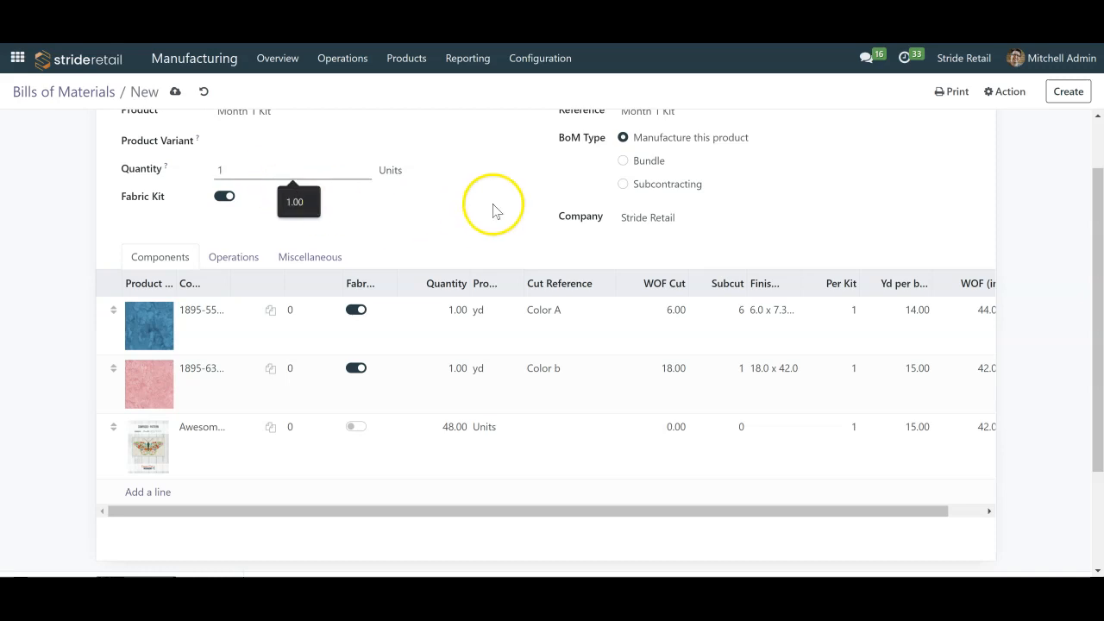
left_click(454, 436)
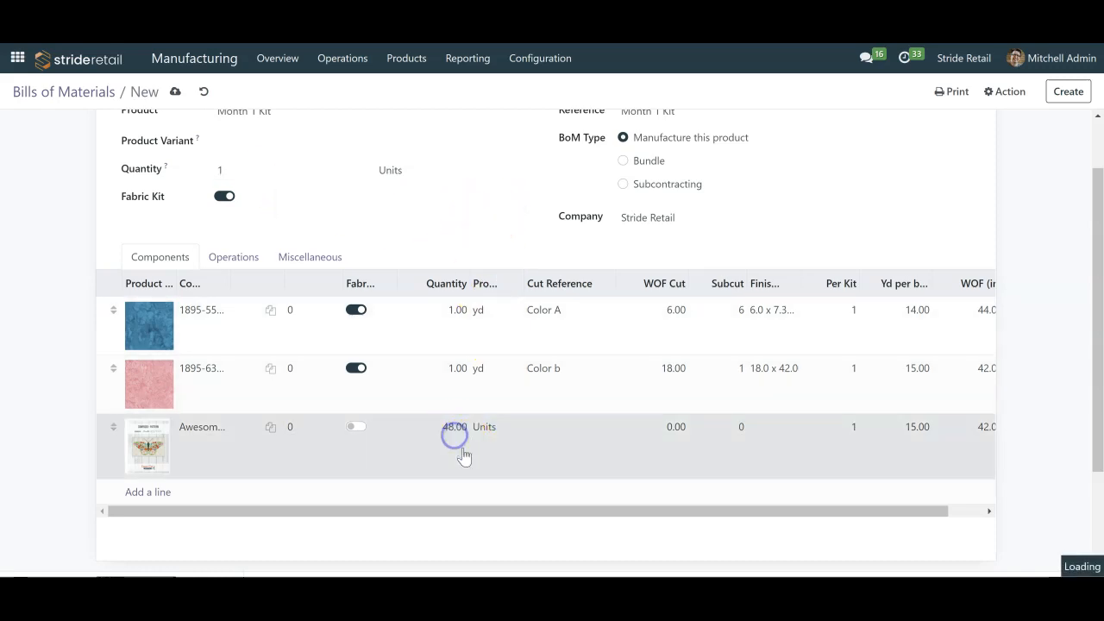
left_click(456, 446)
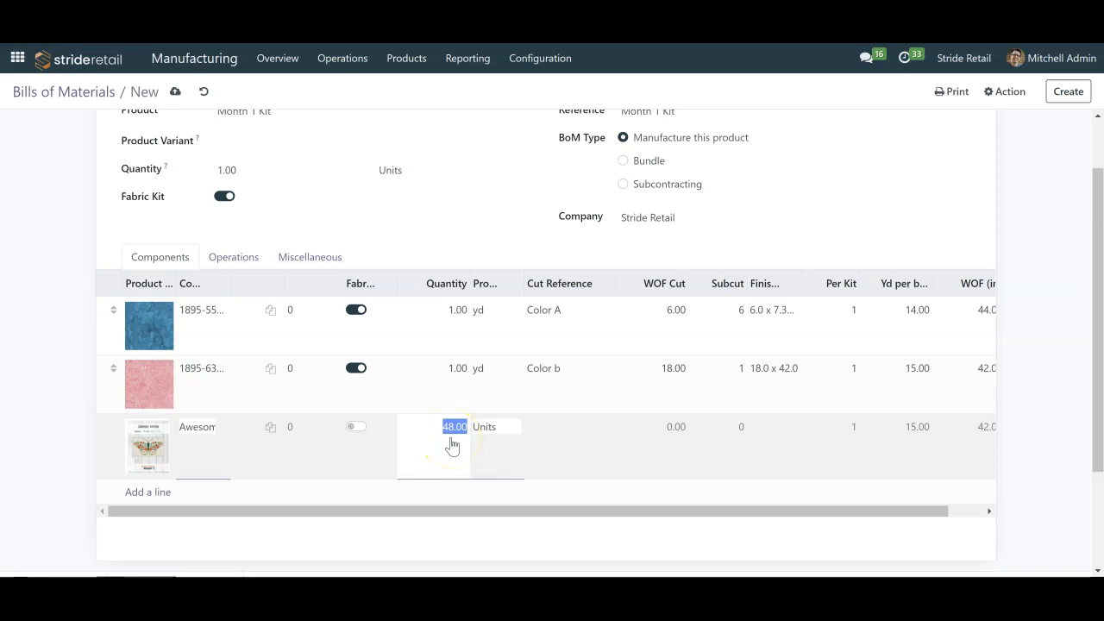
type("1")
left_click(267, 352)
left_click(651, 354)
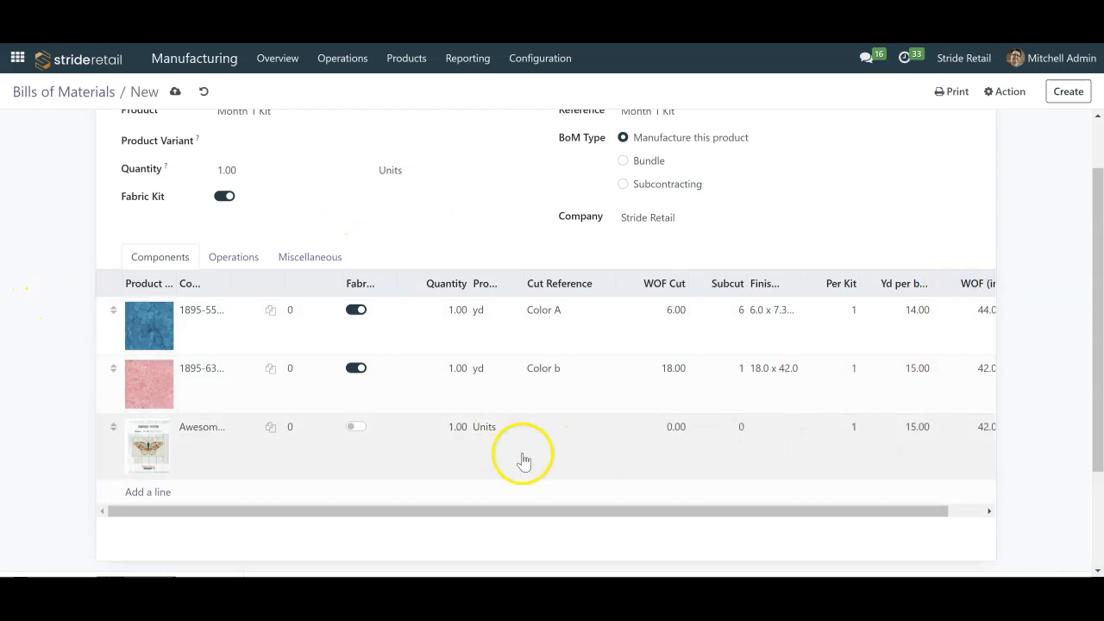
Set the kit quantity and the Awesome Pattern quantity to 48, and save the bill of materials.
left_click(259, 174)
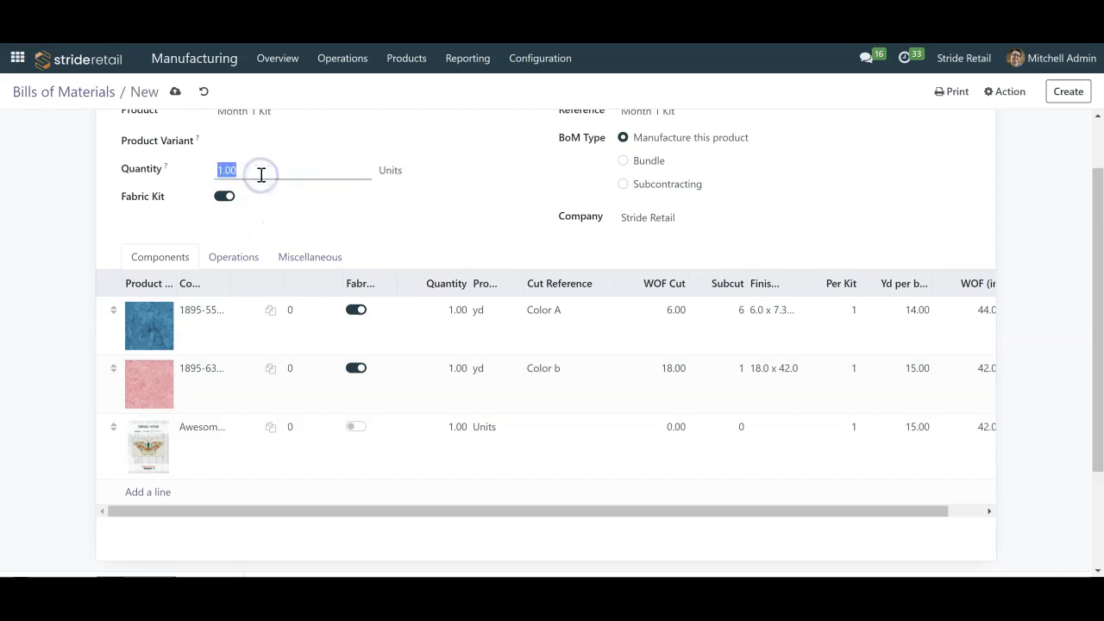
type("48")
left_click(436, 426)
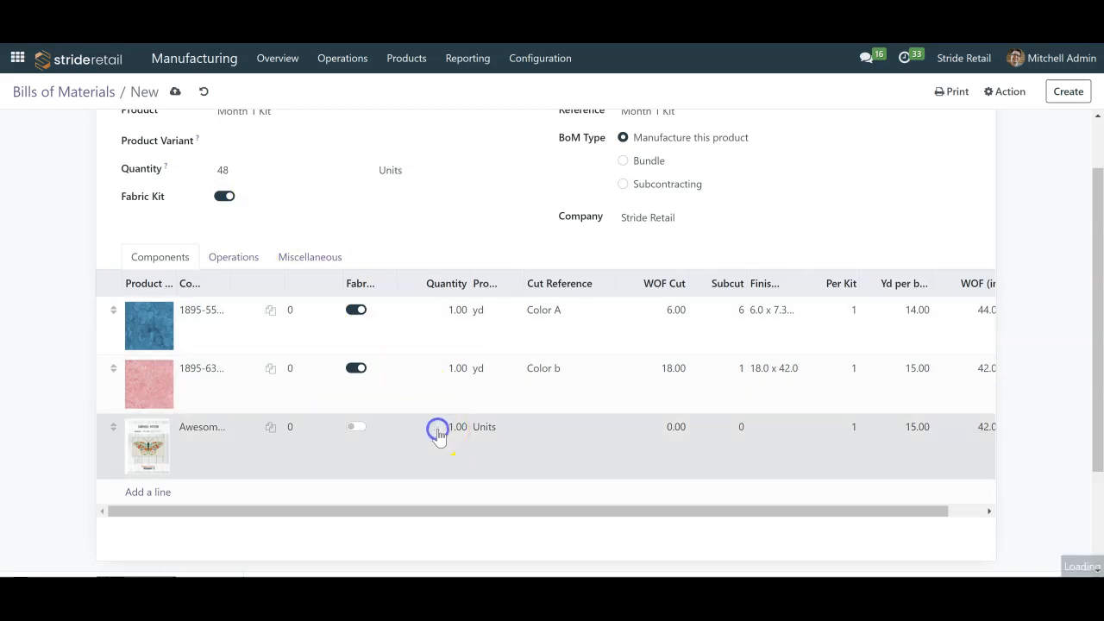
left_click(454, 432)
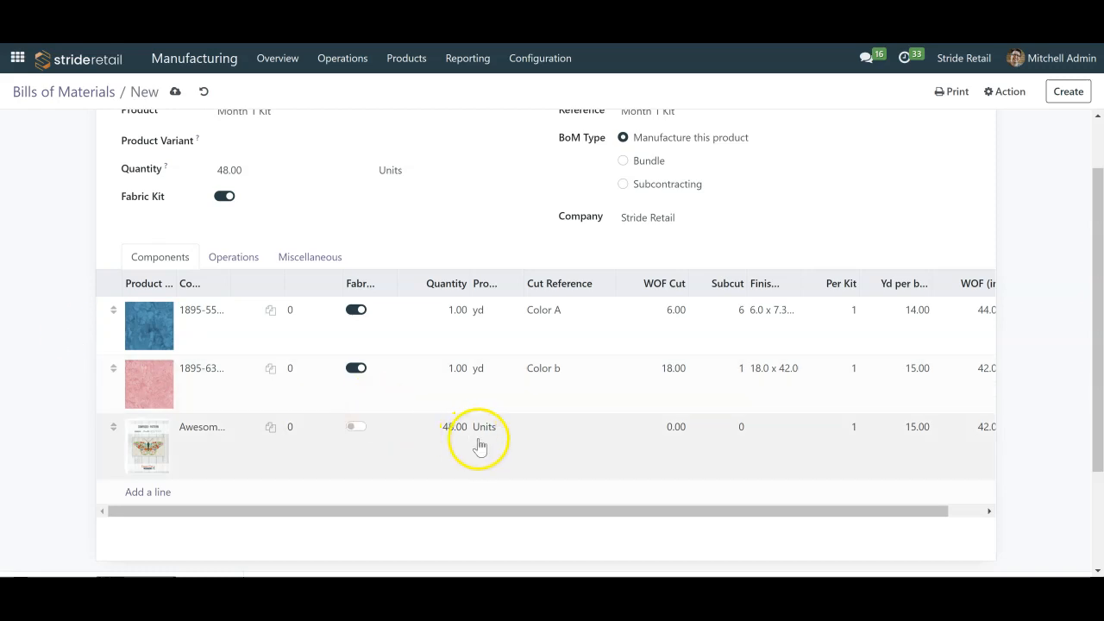
scroll(524, 426, "up", 1)
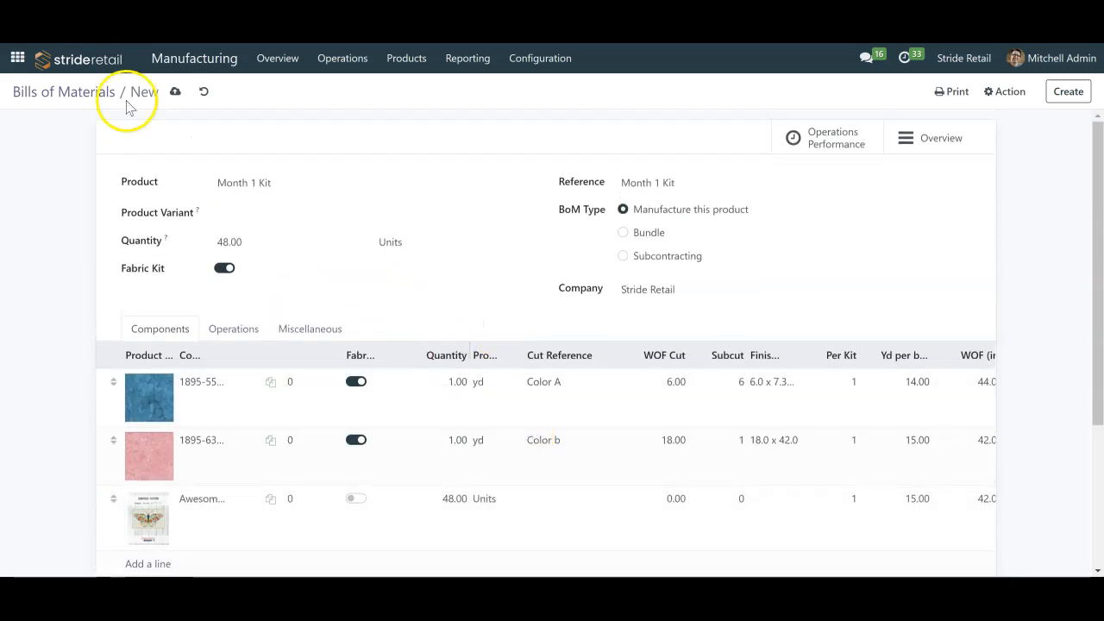
left_click(176, 92)
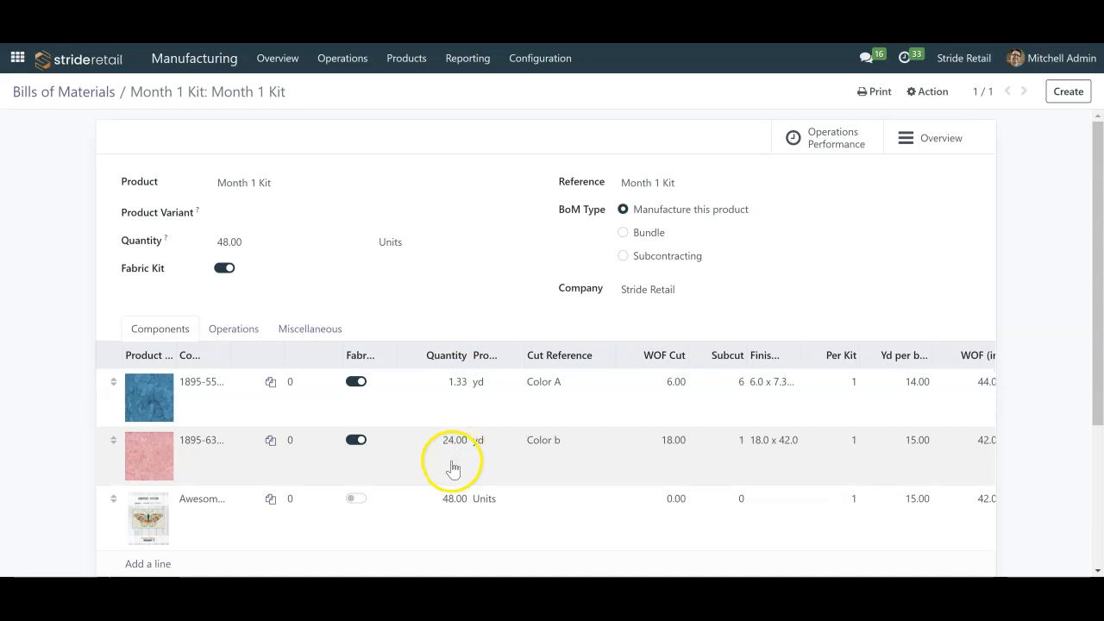
Show the # of Bolts, Kits Per bolt, Max Usage Per bolt and Bolt Loss (yd) columns in the components list.
scroll(455, 453, "down", 2)
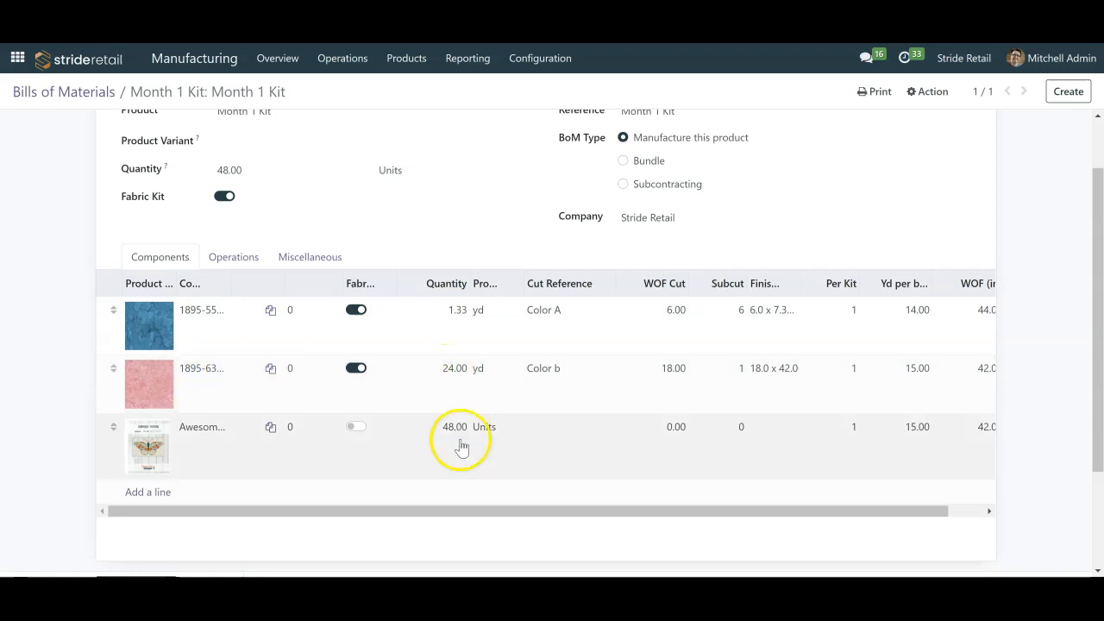
left_click_drag(670, 511, 829, 507)
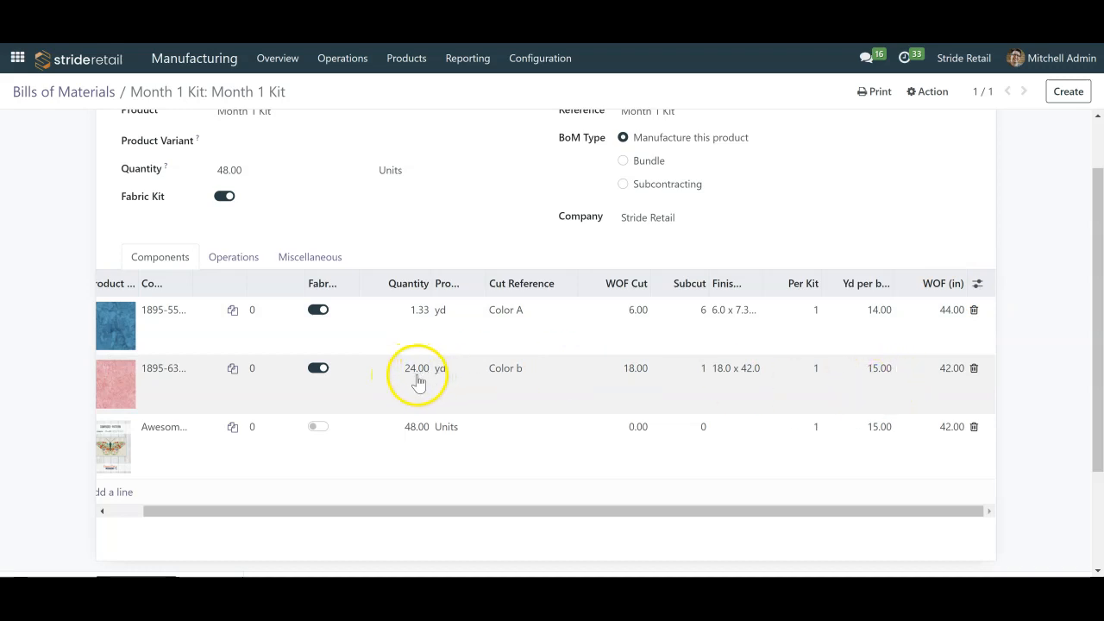
left_click(979, 284)
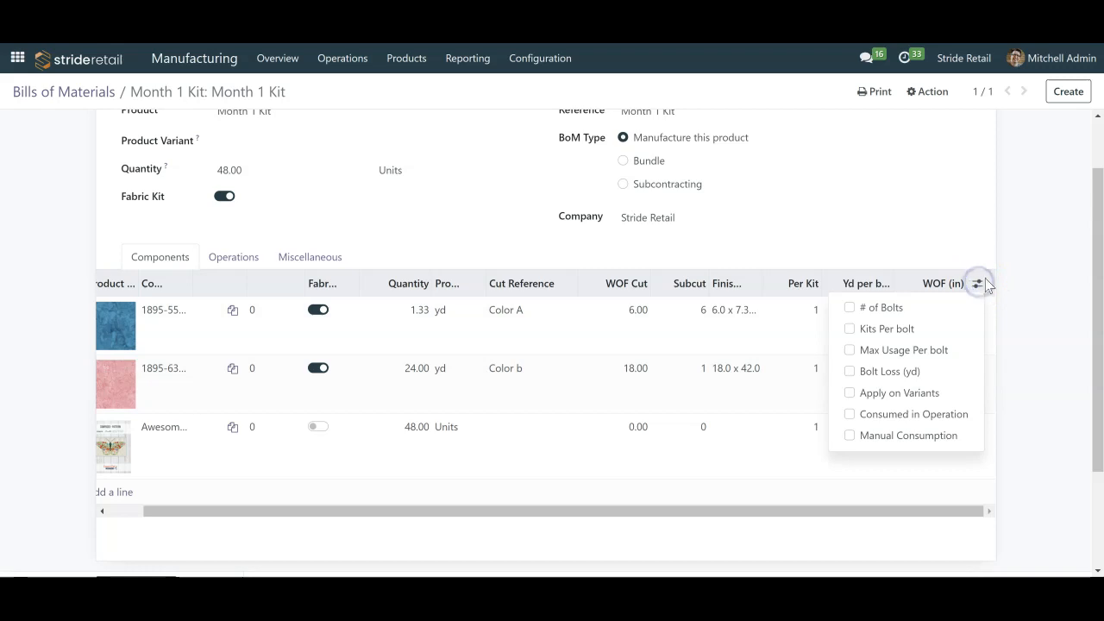
left_click(849, 309)
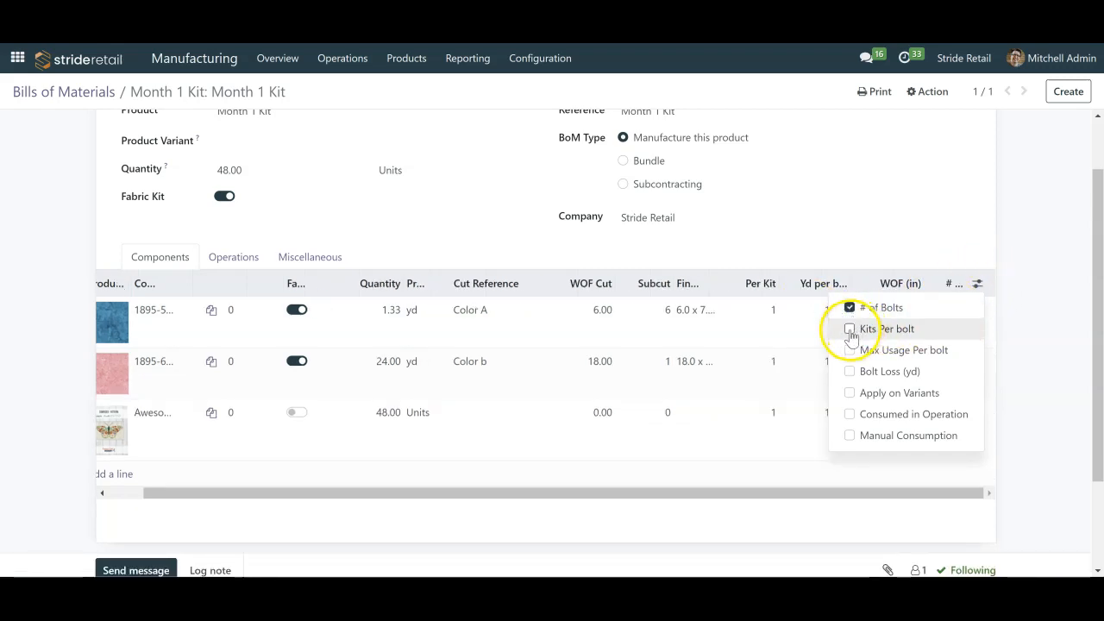
left_click(850, 329)
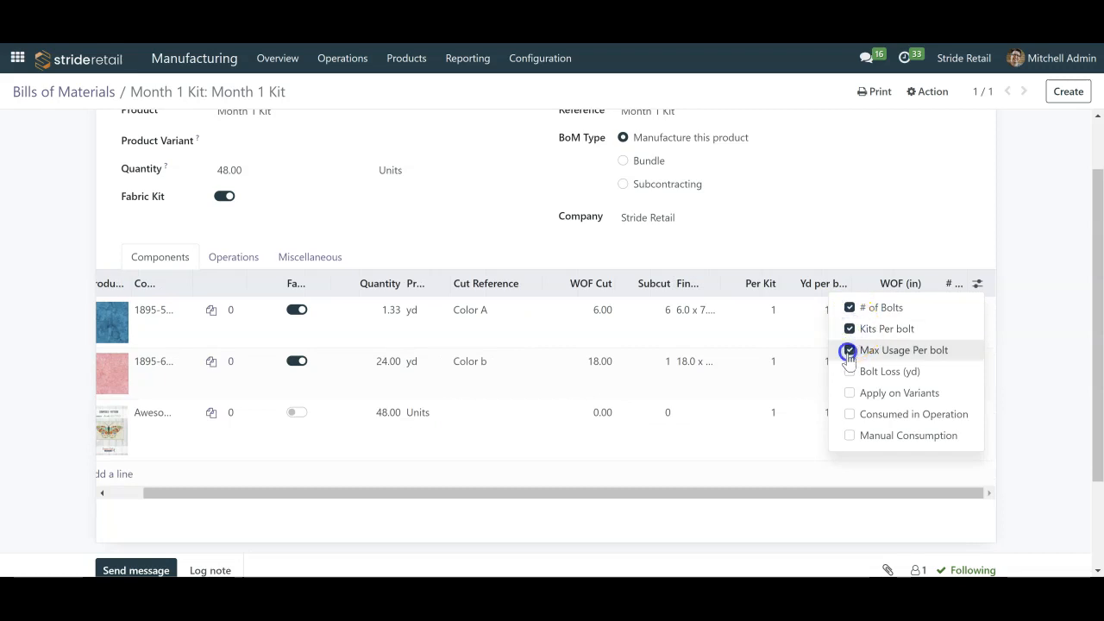
left_click(850, 371)
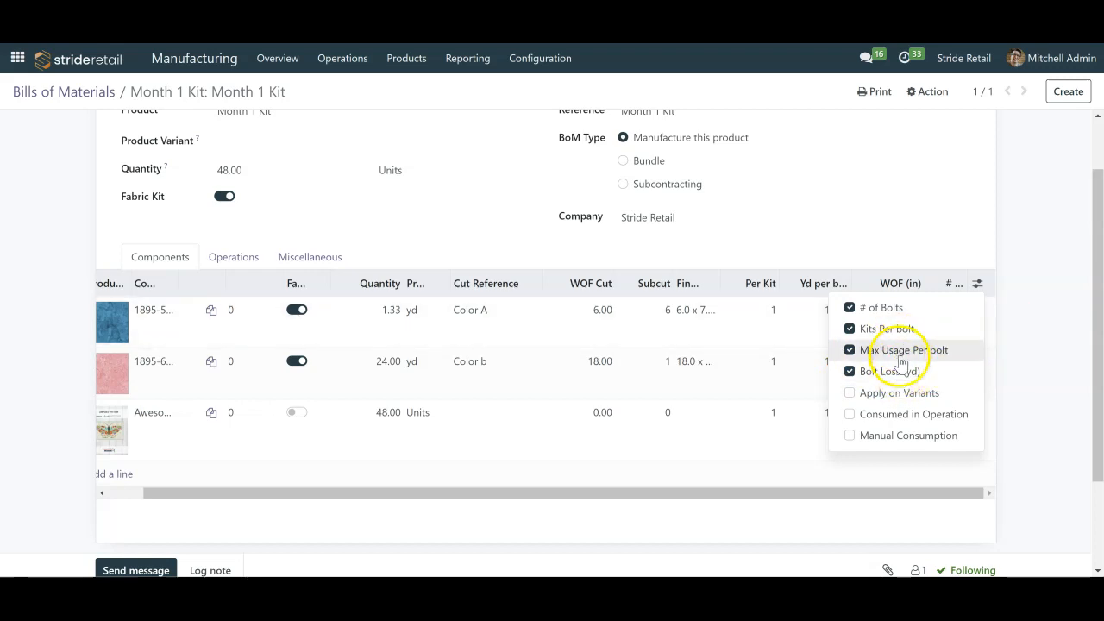
left_click(1023, 416)
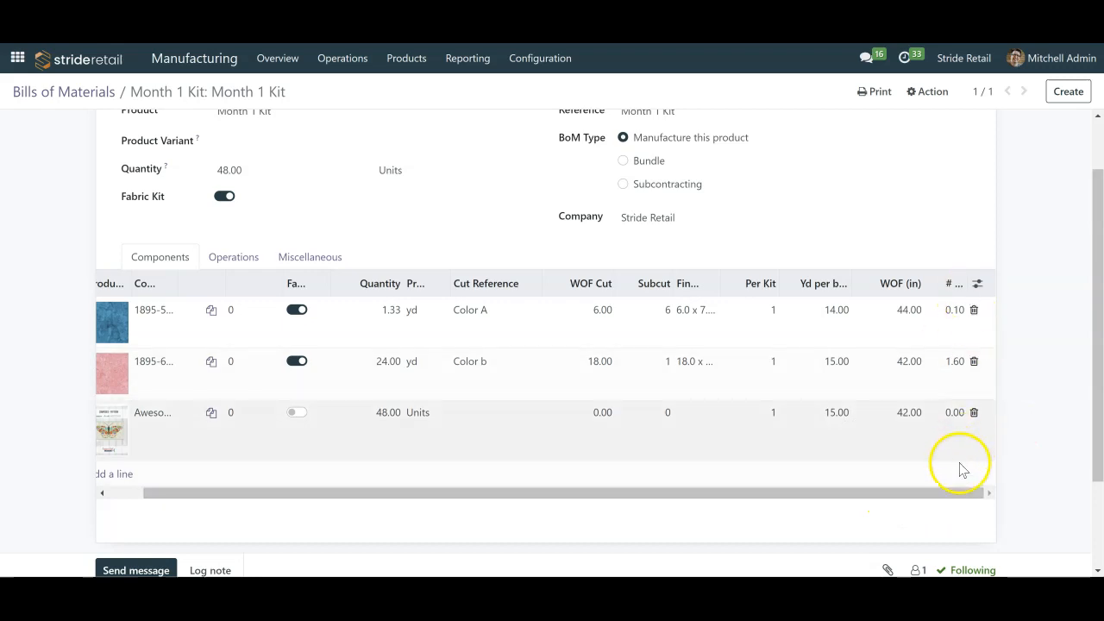
Reload the Month 1 Kit bill of materials page to refresh the components list's column layout.
scroll(963, 469, "up", 2)
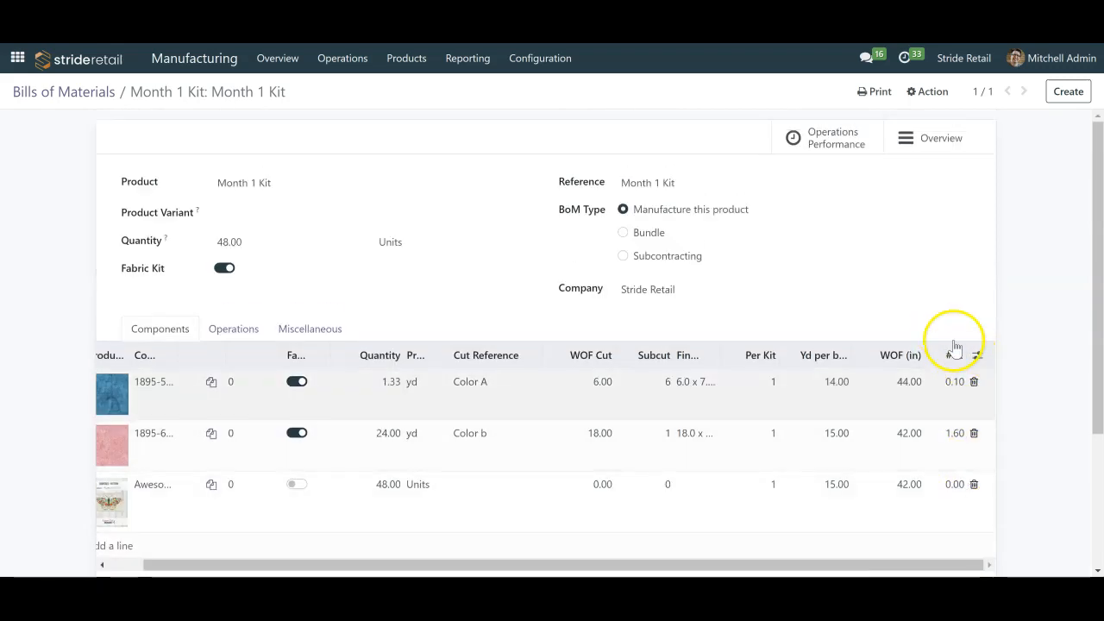
scroll(902, 518, "down", 2)
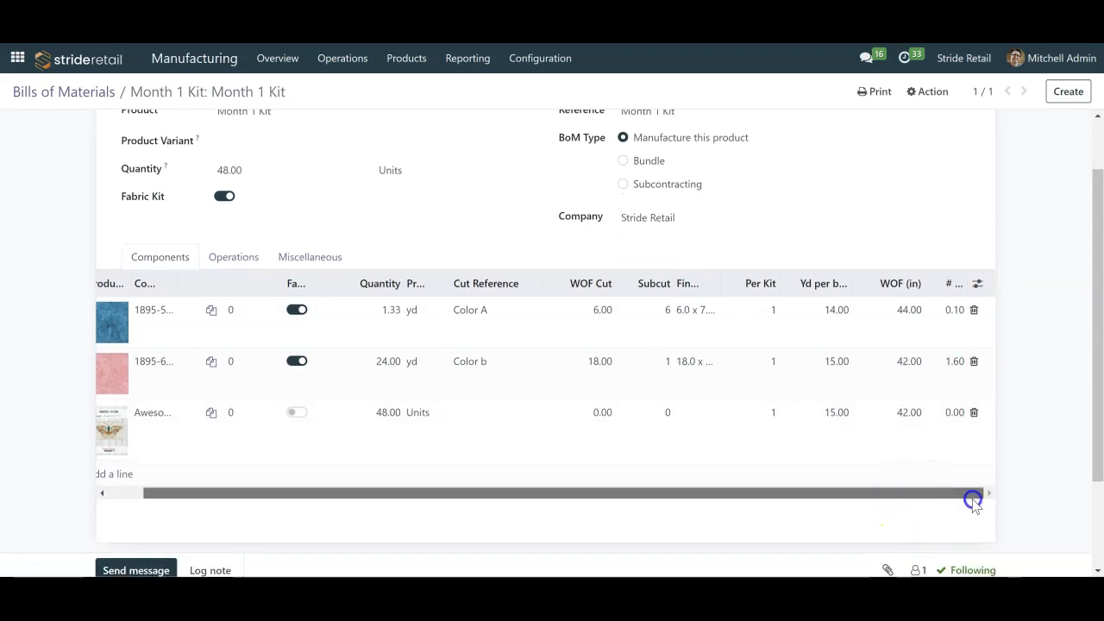
right_click(814, 226)
right_click(1040, 261)
left_click(872, 313)
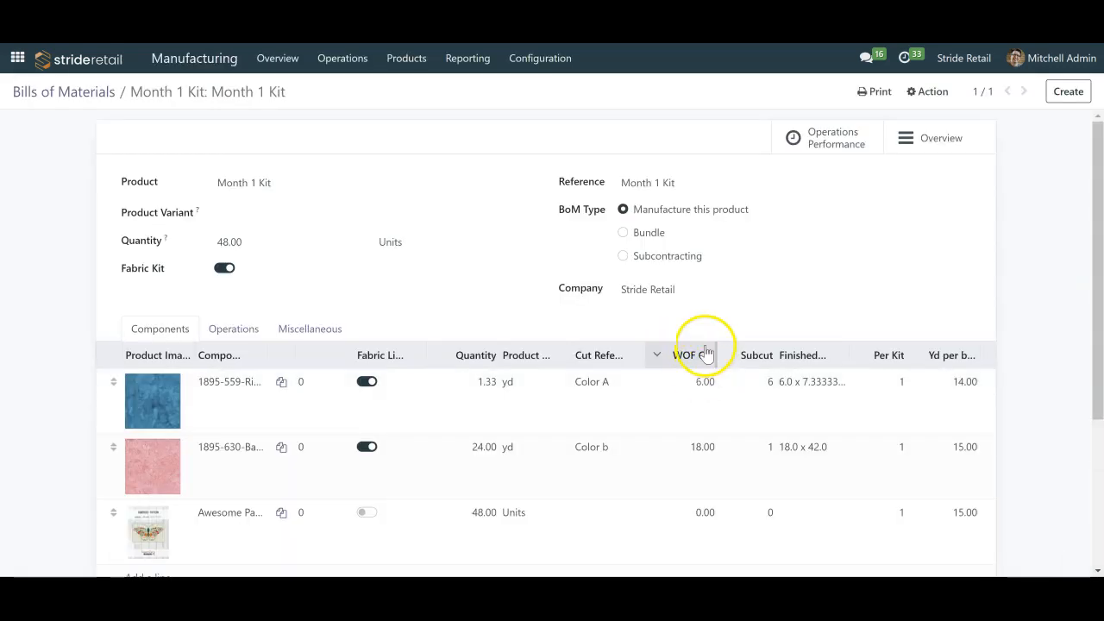
Review the bolt columns for all components and hide the Max Usage Per bolt column.
scroll(705, 354, "down", 2)
left_click_drag(634, 458, 963, 456)
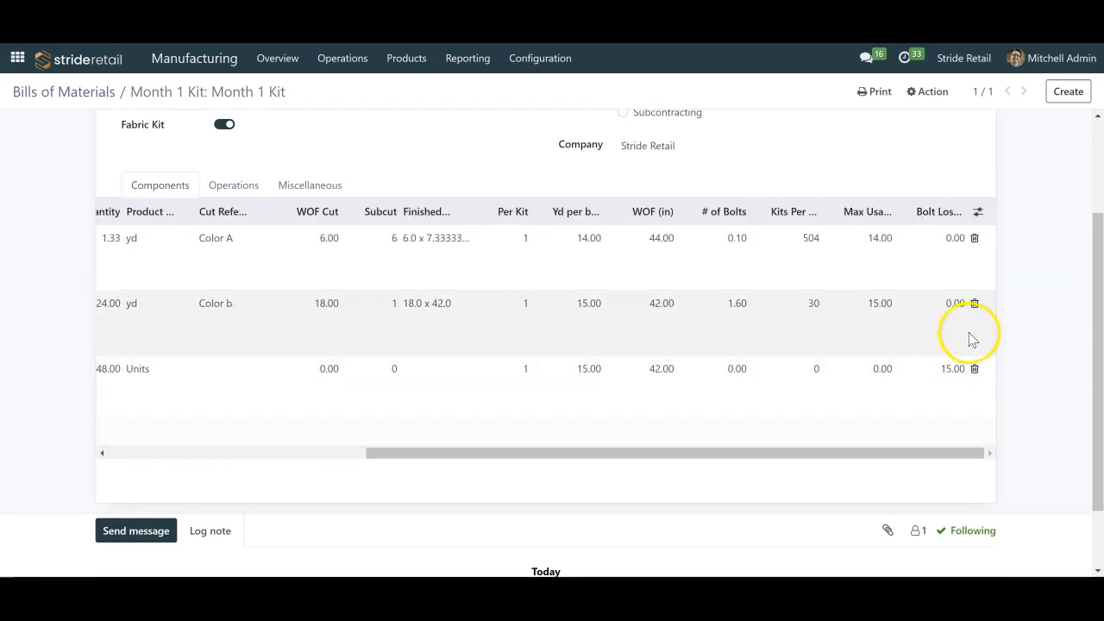
left_click_drag(796, 456, 498, 488)
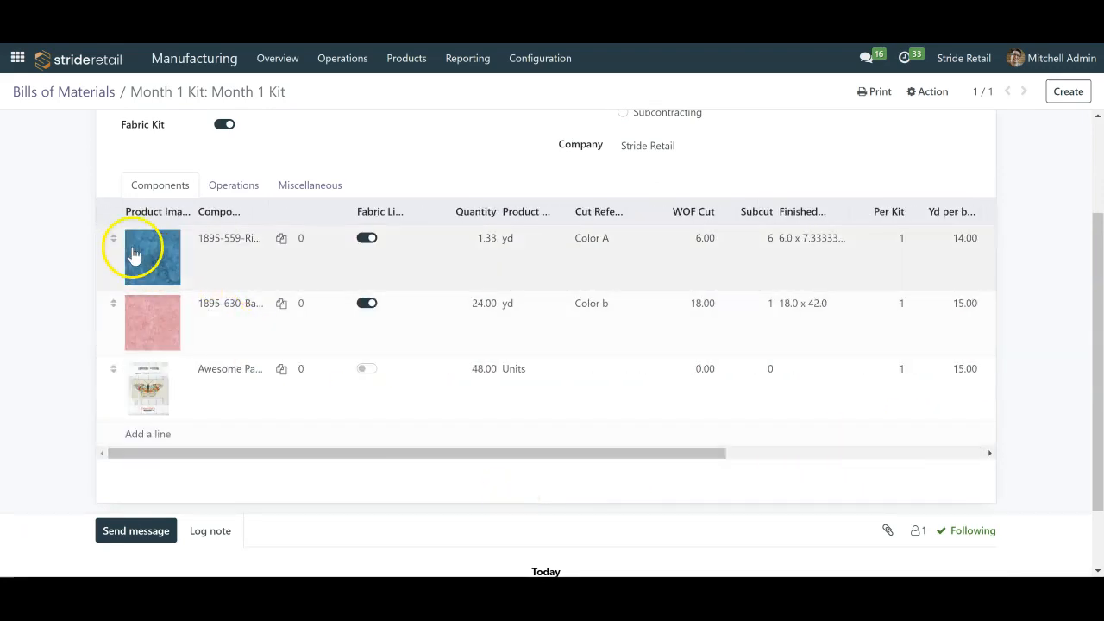
left_click_drag(442, 458, 715, 429)
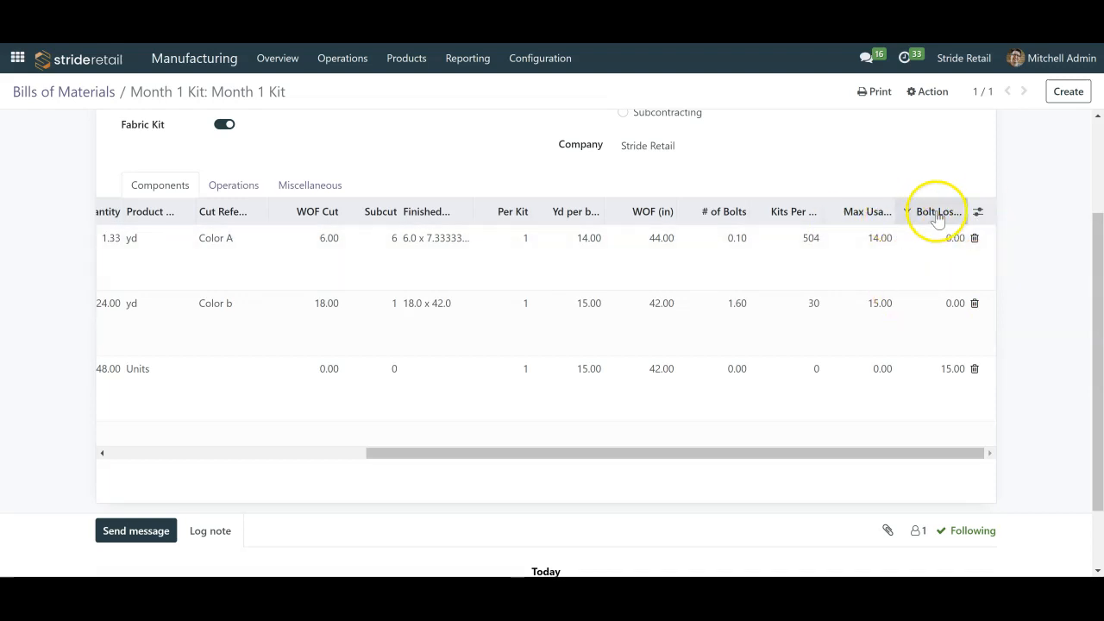
left_click(979, 211)
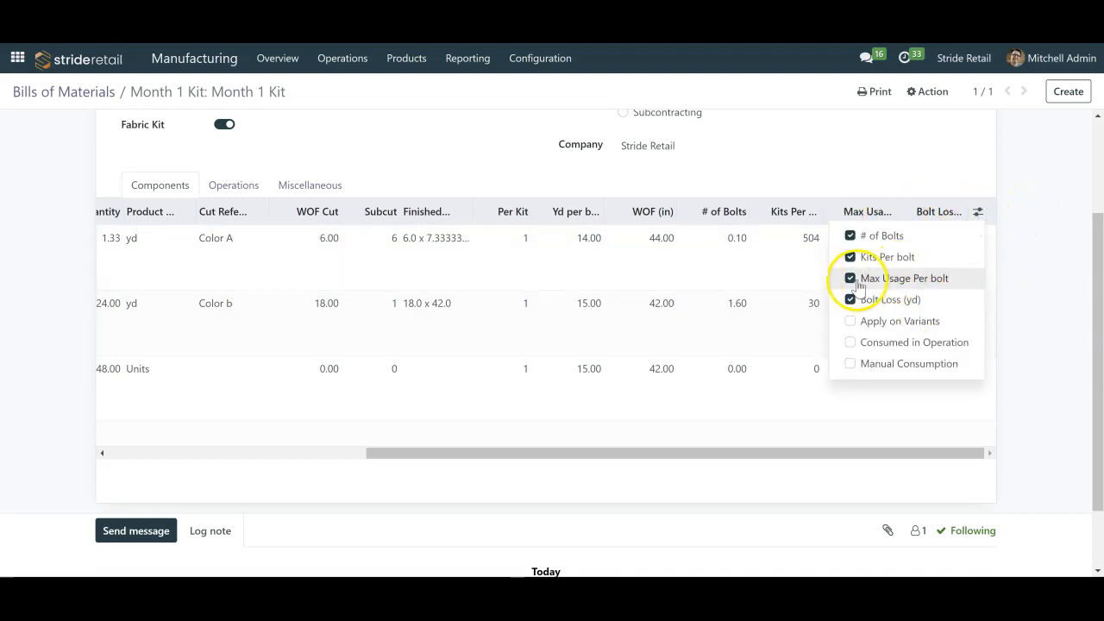
left_click(850, 278)
left_click(1019, 260)
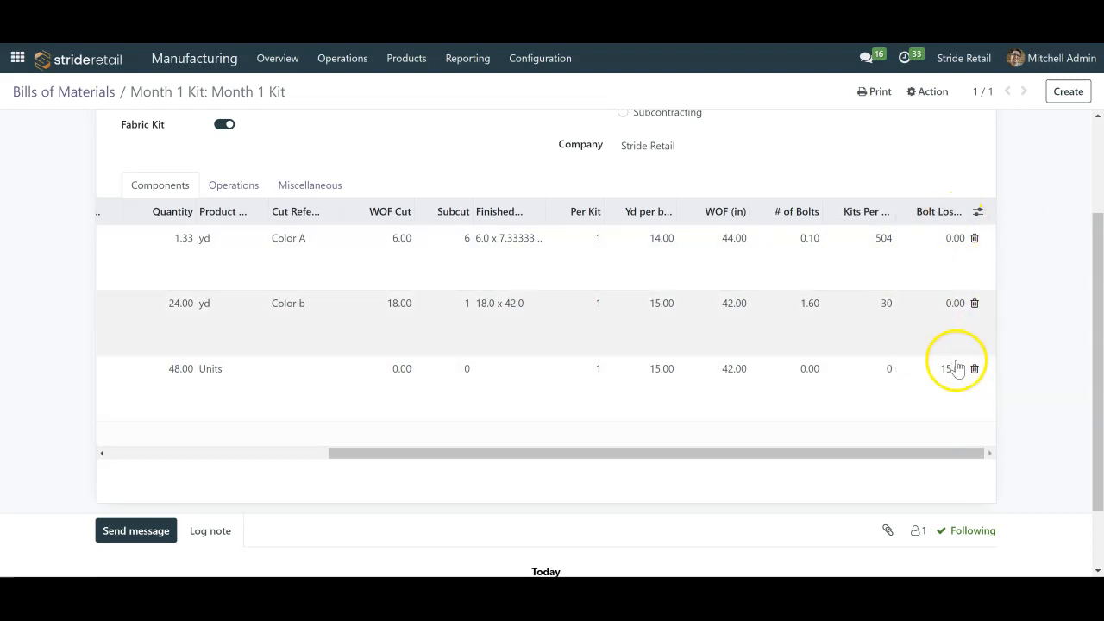
Try 14.50 yards per bolt on the pink fabric line, and replace it with 14.30.
left_click_drag(896, 455, 964, 464)
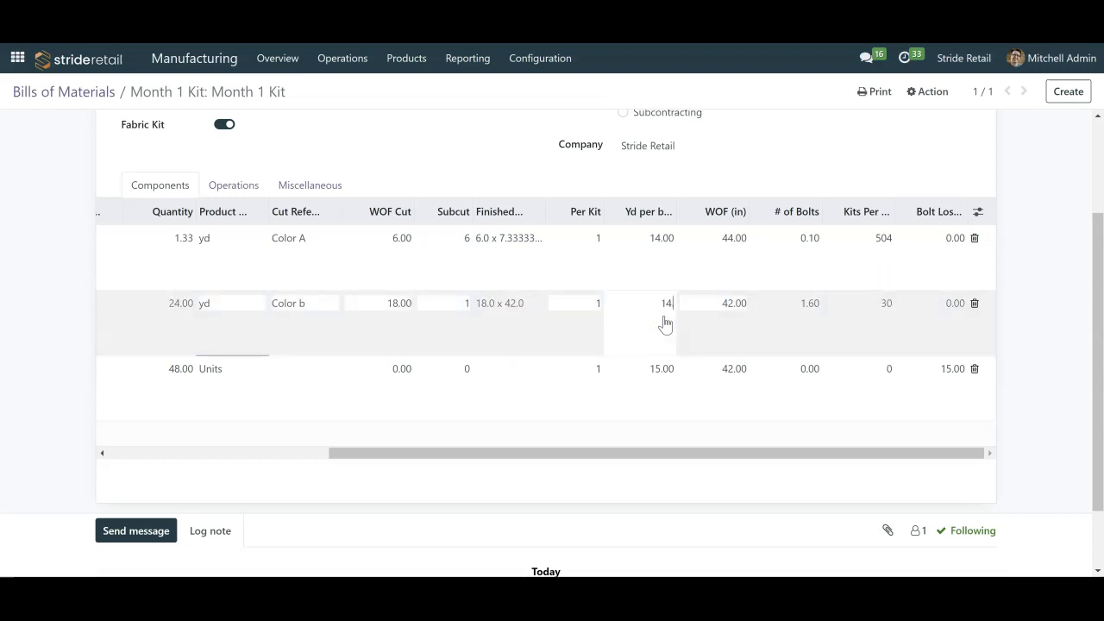
left_click(1045, 318)
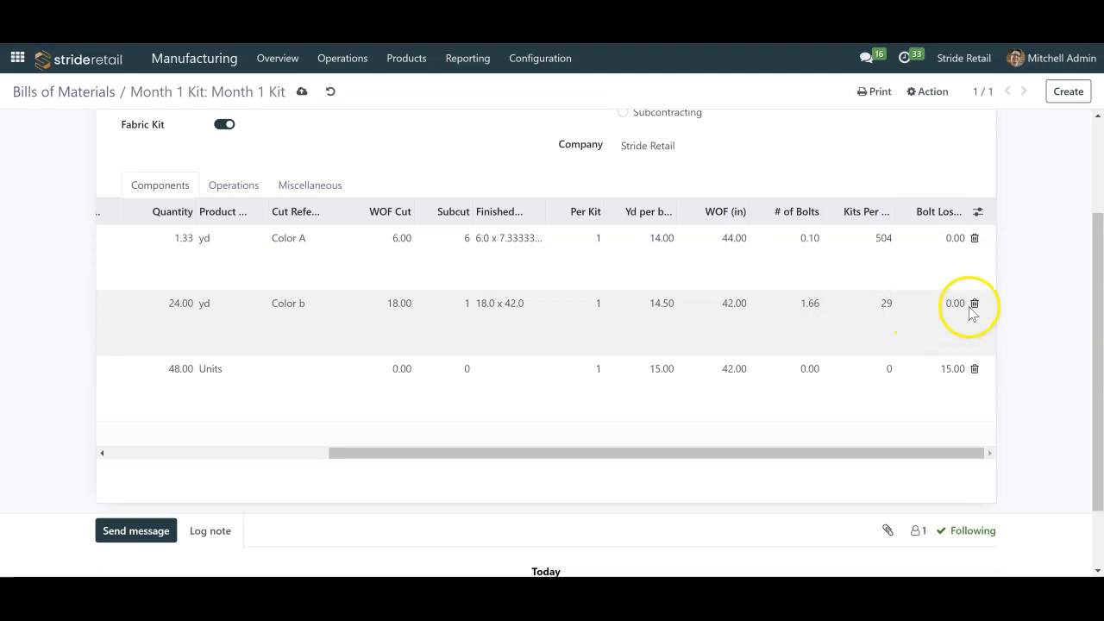
left_click(660, 314)
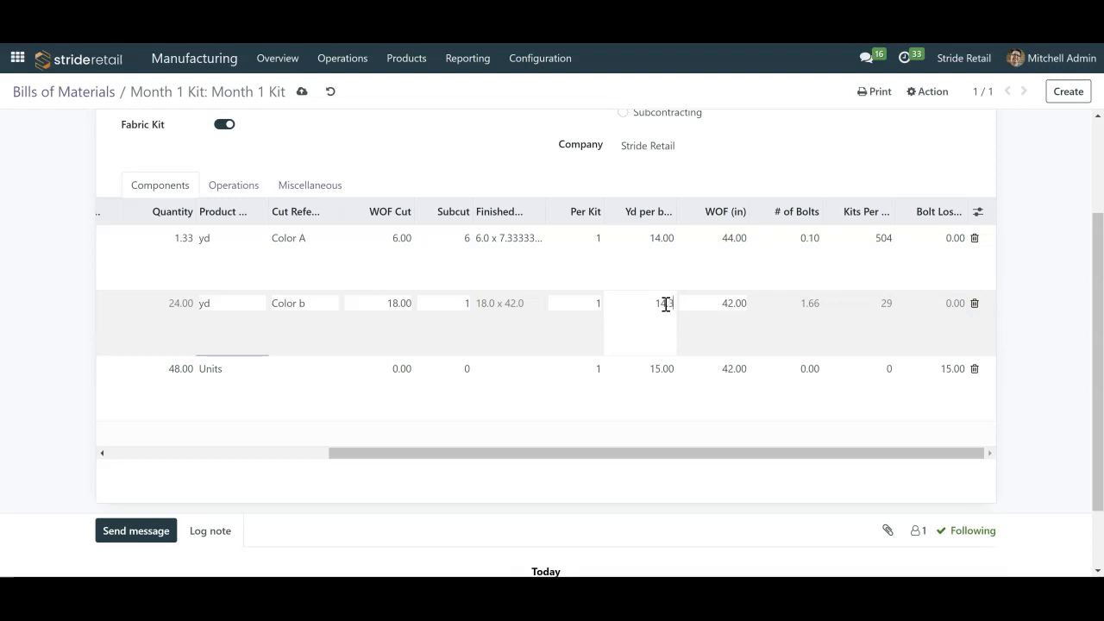
left_click(1040, 287)
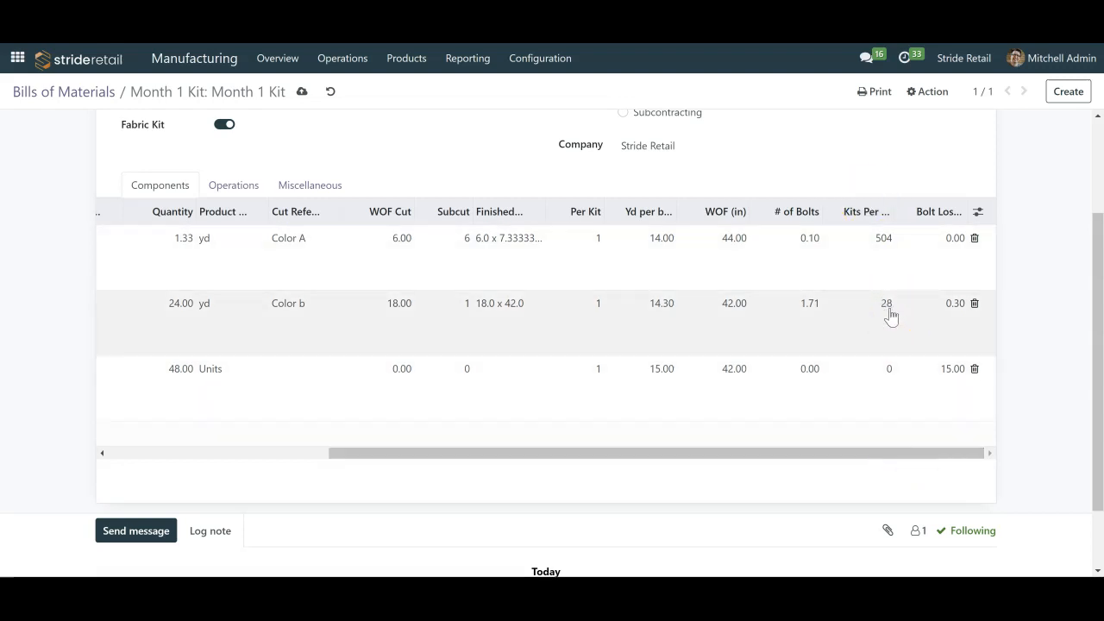
Set the bill of materials quantity for the Month 1 Kit to 28 units.
left_click_drag(823, 454, 455, 503)
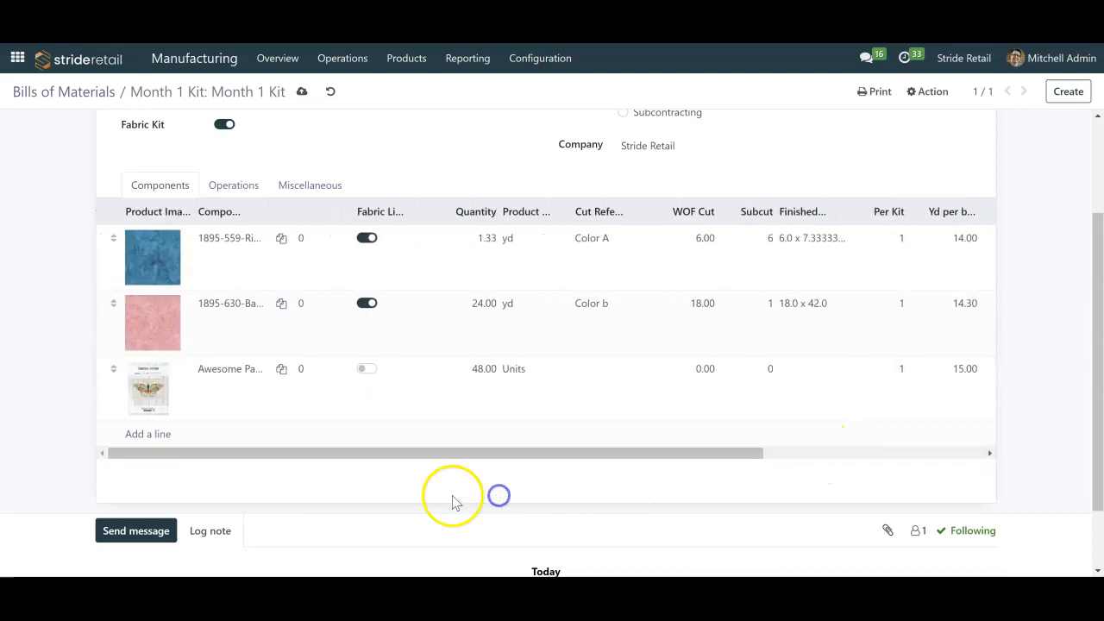
scroll(303, 301, "up", 1)
double_click(272, 164)
type("28")
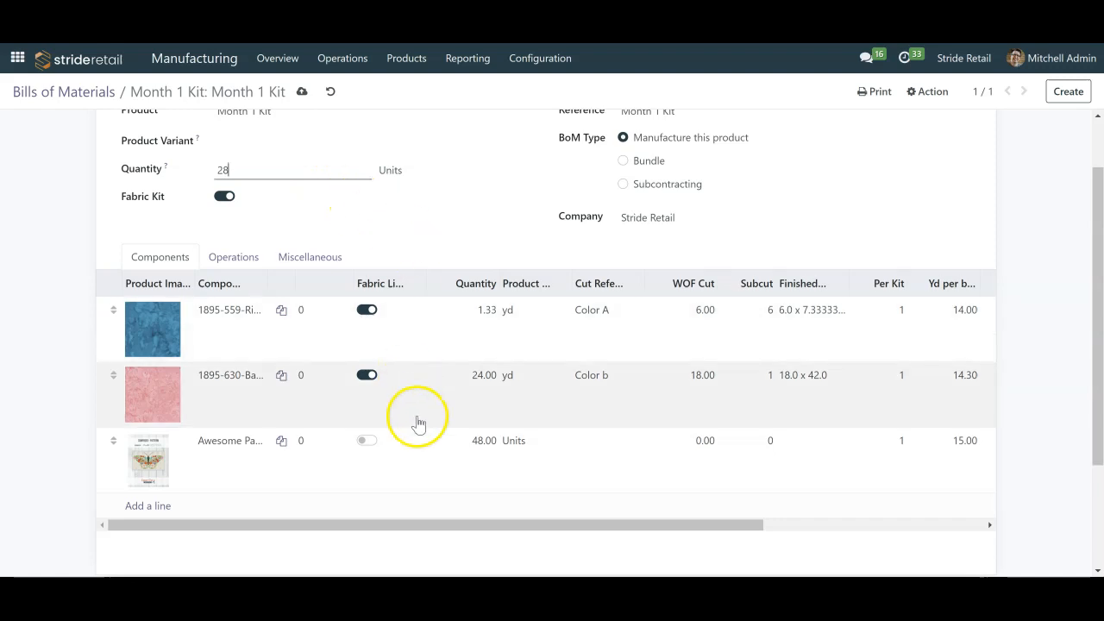
Set the Awesome Pattern component's quantity to 28 units and save the bill of materials.
left_click(477, 441)
left_click(481, 458)
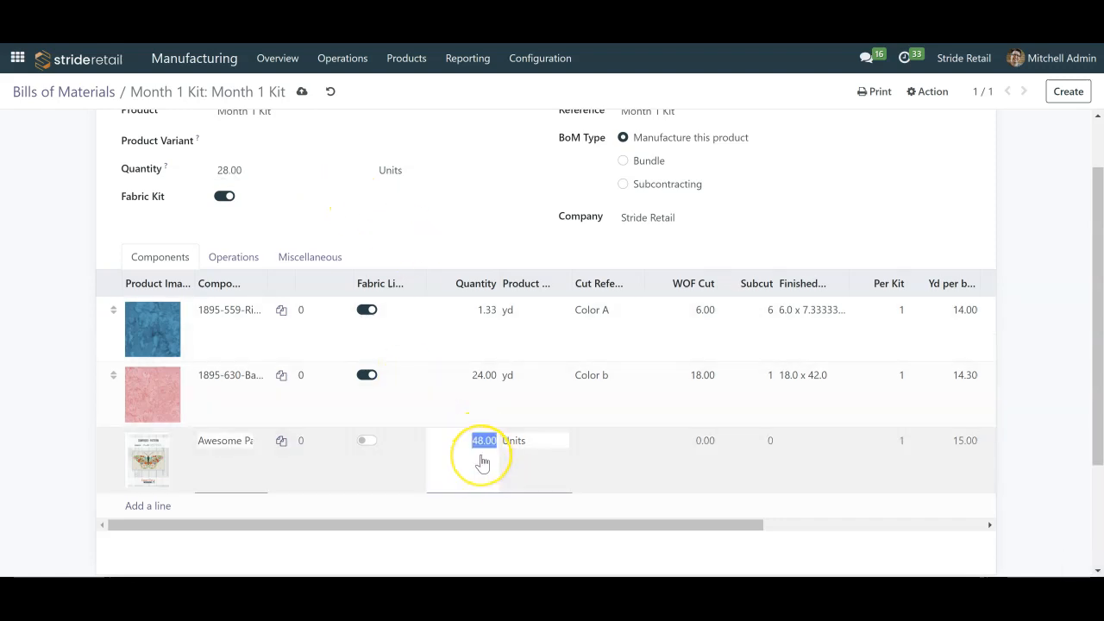
type("28")
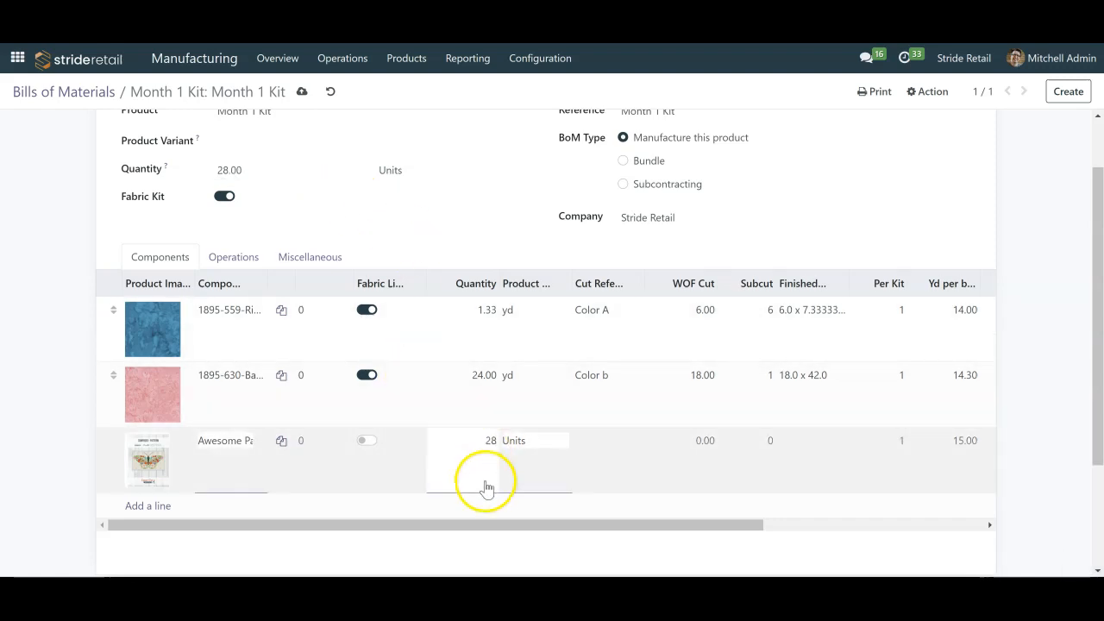
left_click(35, 240)
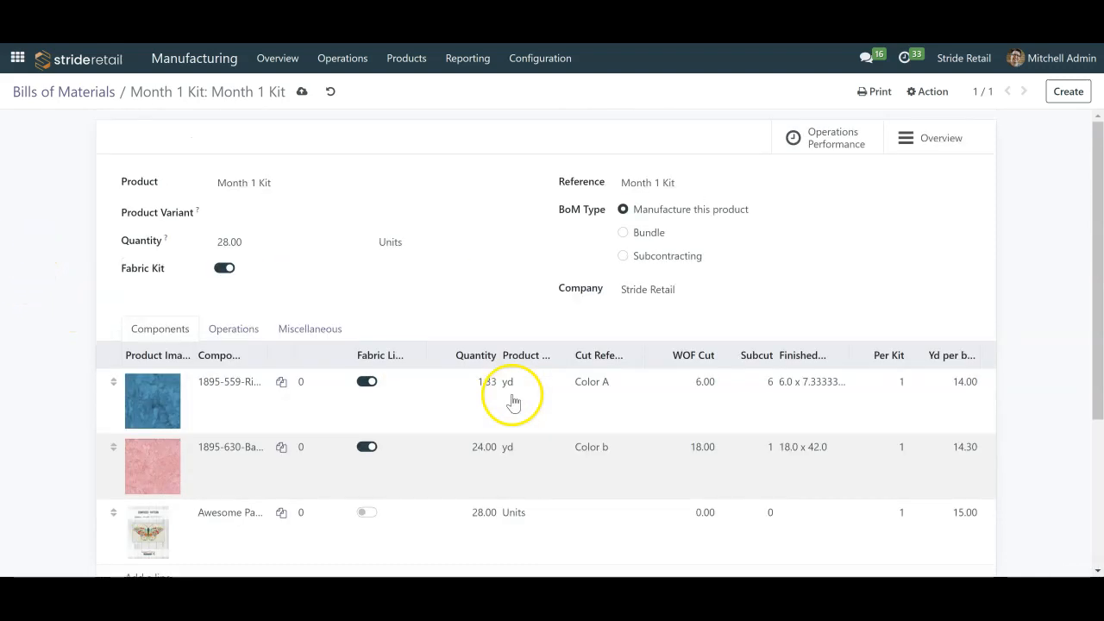
left_click(302, 92)
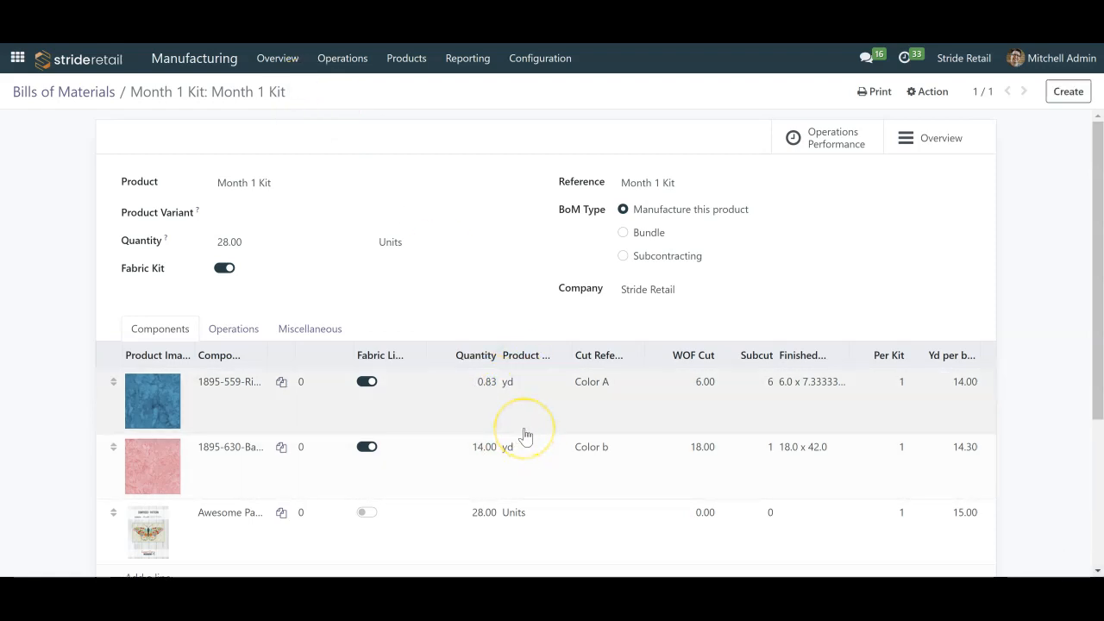
Review the components' recalculated quantities, yards per bolt, number of bolts, kits per bolt and bolt loss.
scroll(522, 434, "down", 1)
left_click_drag(592, 525, 803, 510)
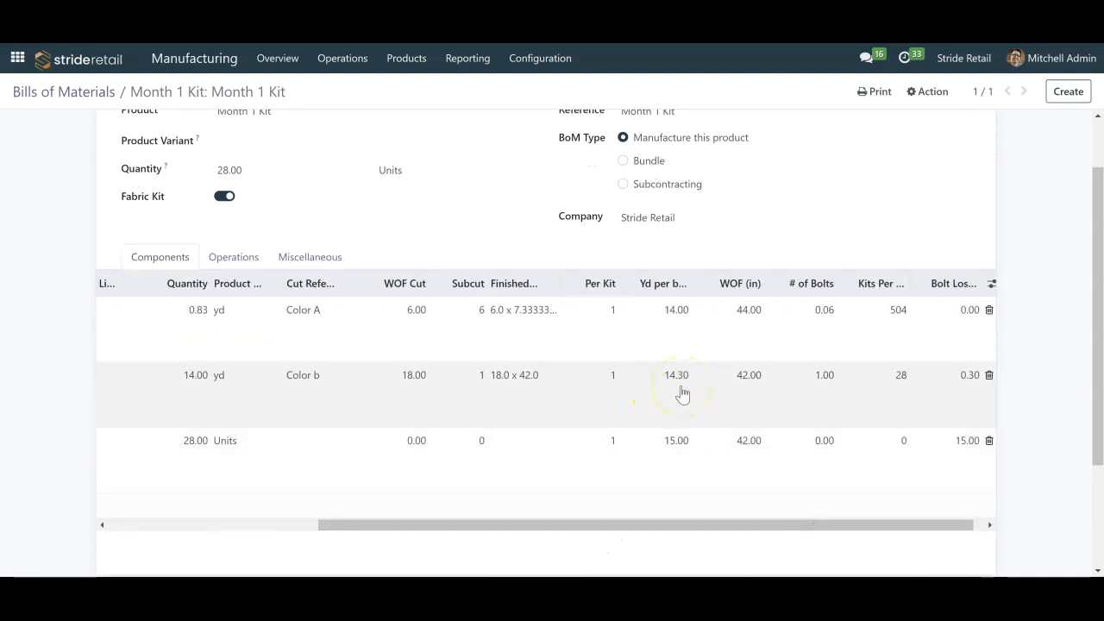
left_click_drag(626, 525, 702, 513)
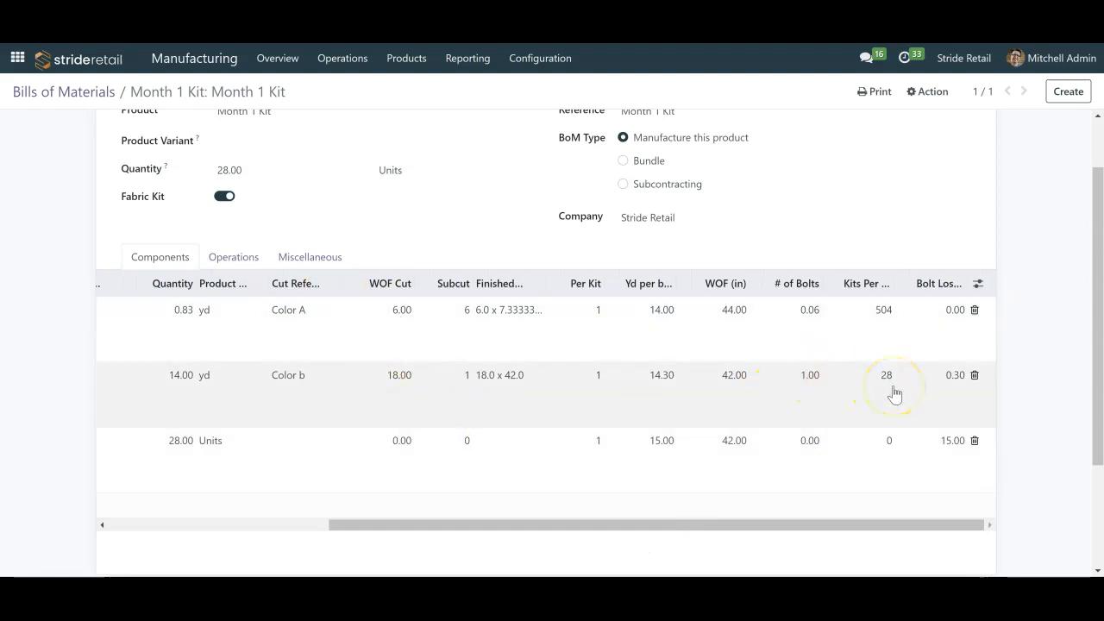
left_click_drag(857, 531, 526, 559)
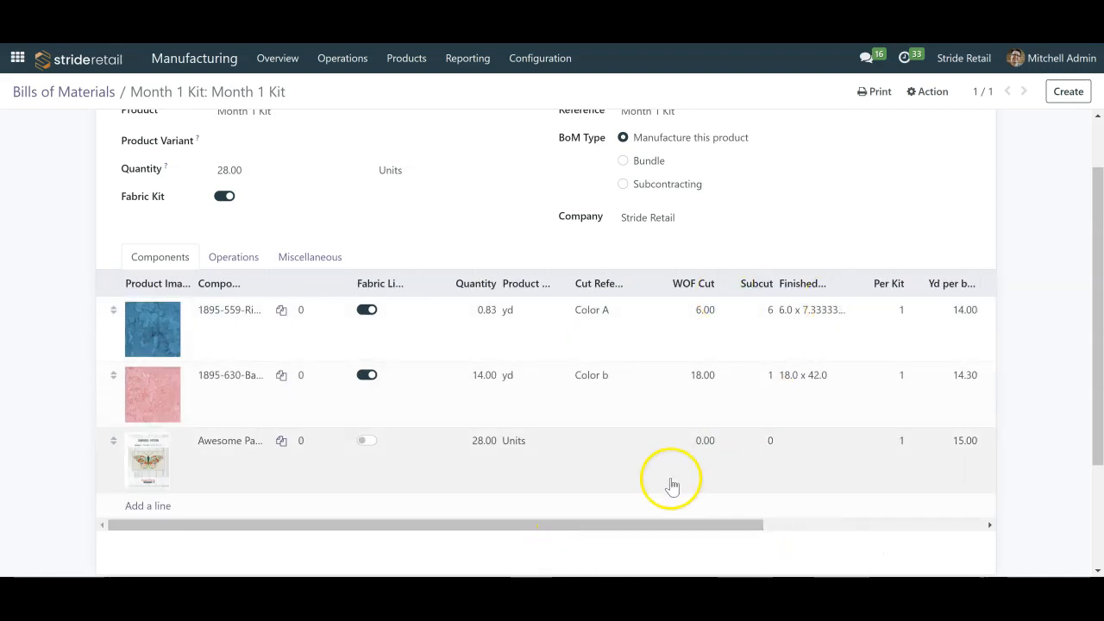
scroll(535, 463, "up", 1)
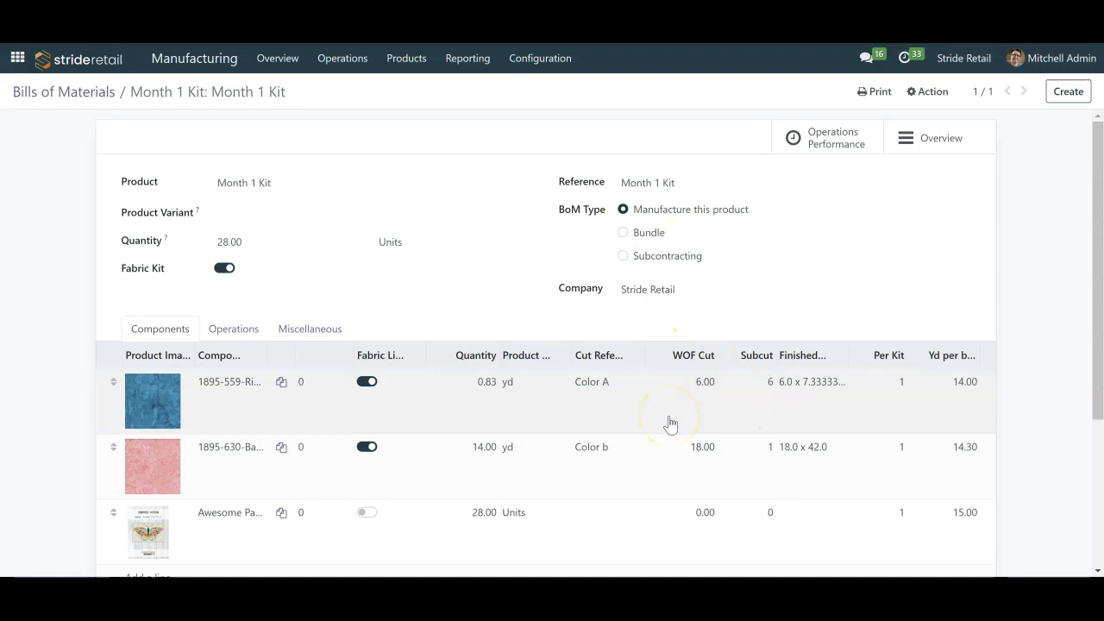
scroll(671, 423, "down", 2)
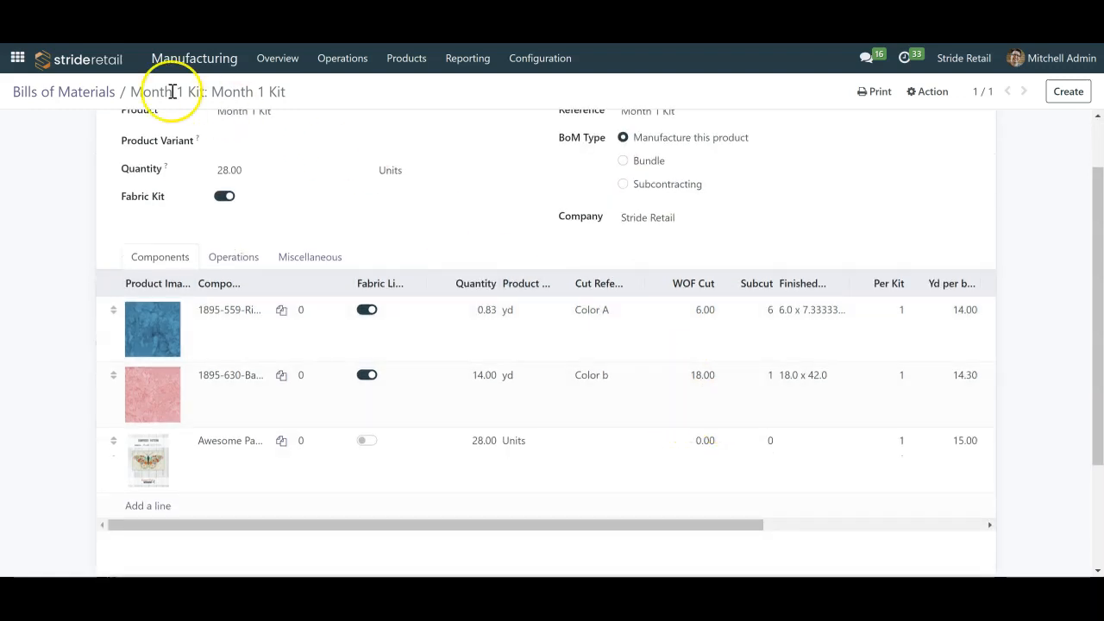